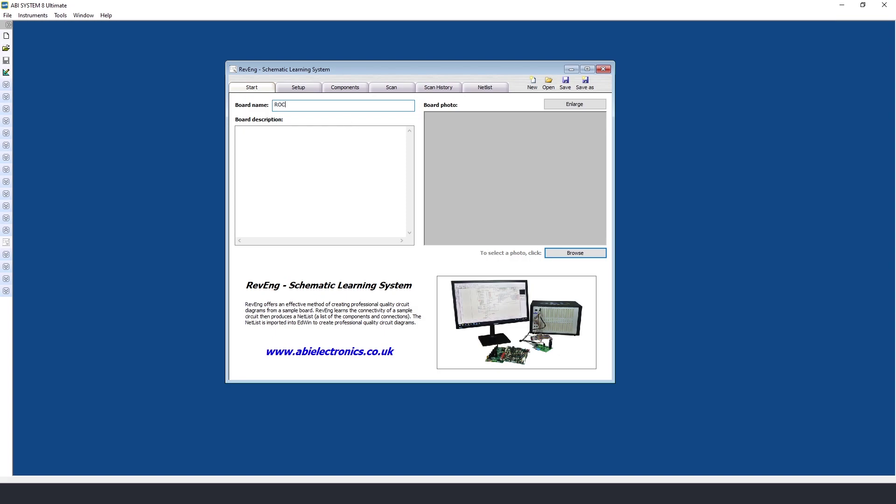
# Complete the board details with the name ROC Board, the description "Schematic for reflow oven board" and the photo oven board.jpg.
pyautogui.click(300, 159)
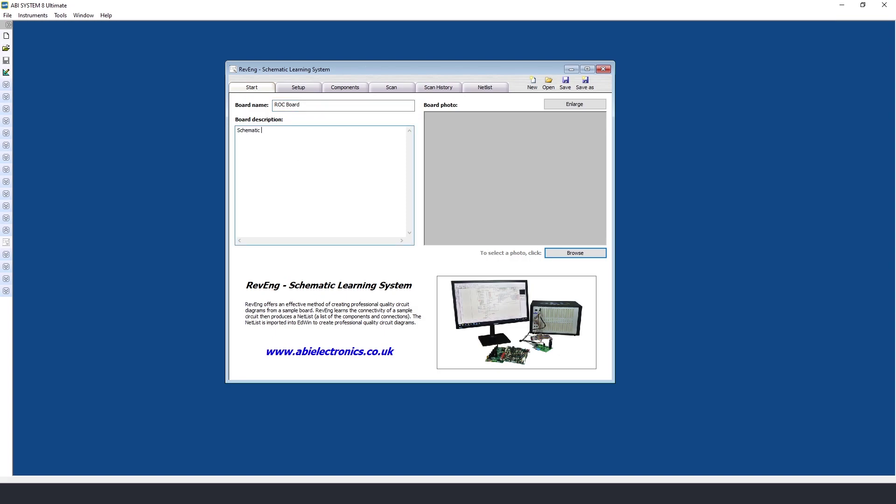
pyautogui.write('d')
pyautogui.click(571, 254)
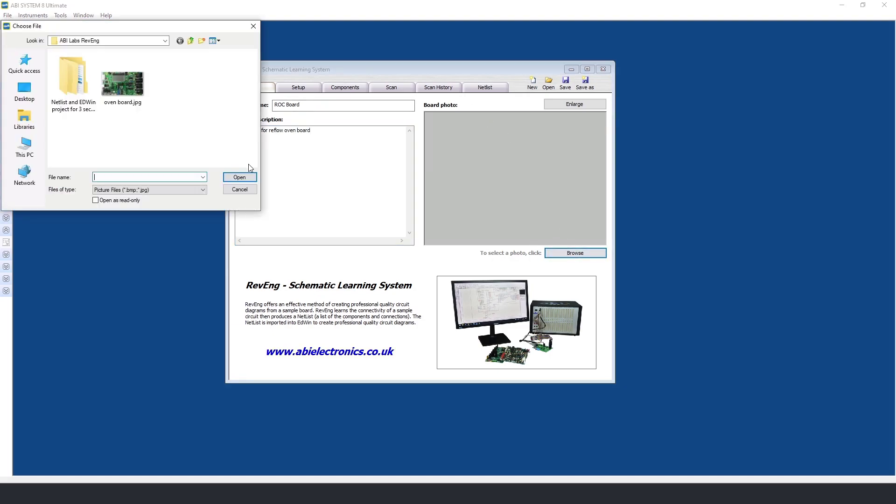
pyautogui.doubleClick(123, 81)
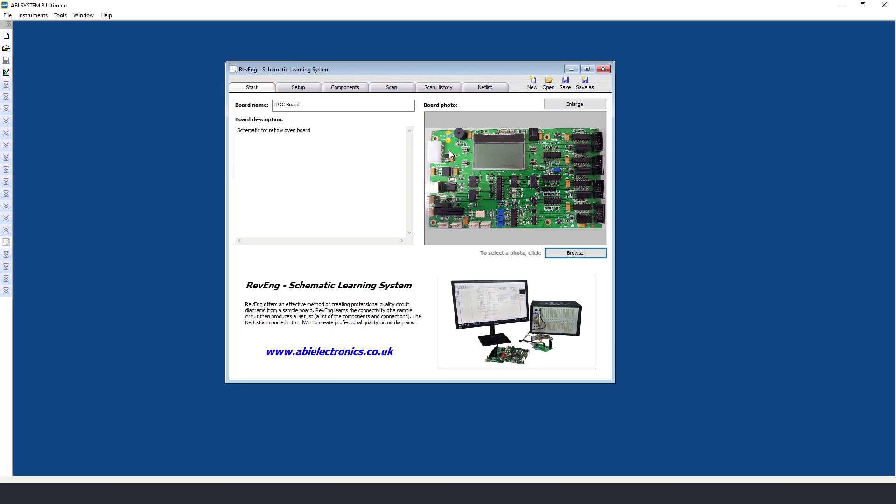
# Assign the CS64H cable assembly to connector 1 and the CS20N - 24N assembly to connector 2 of card 1.
pyautogui.click(306, 90)
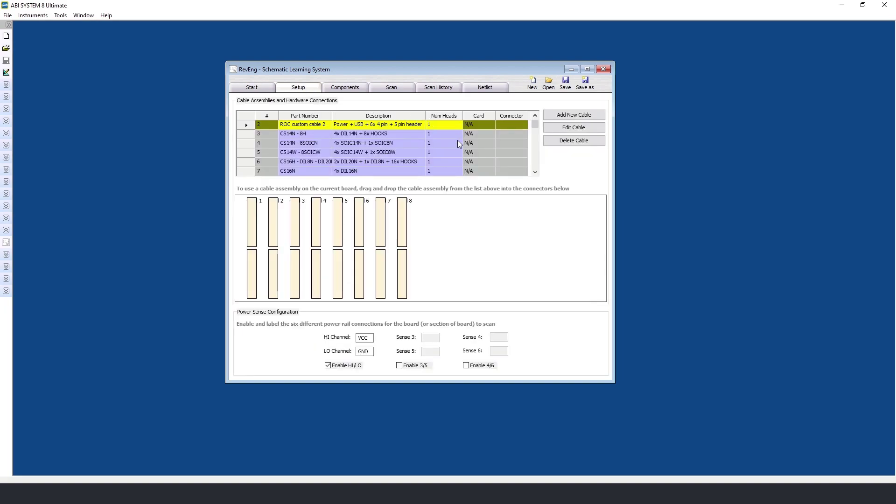
pyautogui.click(535, 172)
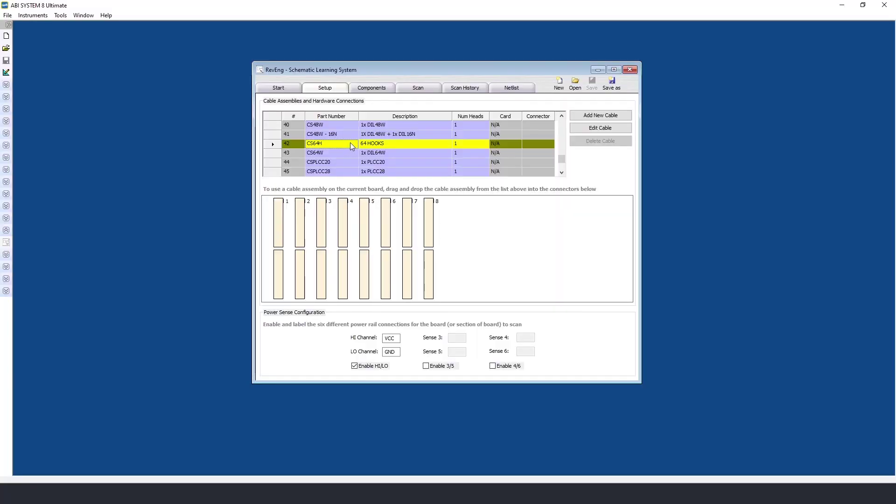
pyautogui.moveTo(351, 147); pyautogui.dragTo(281, 217)
pyautogui.moveTo(561, 159); pyautogui.dragTo(561, 137)
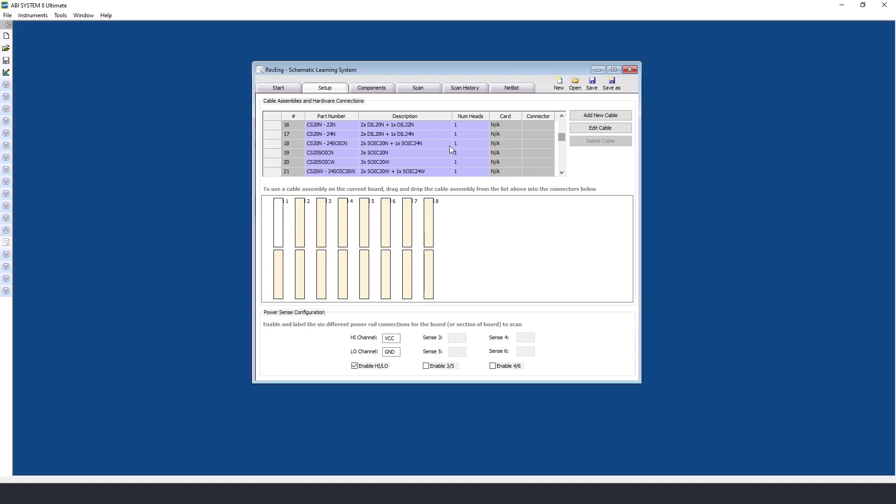
pyautogui.click(332, 134)
pyautogui.moveTo(318, 161); pyautogui.dragTo(274, 278)
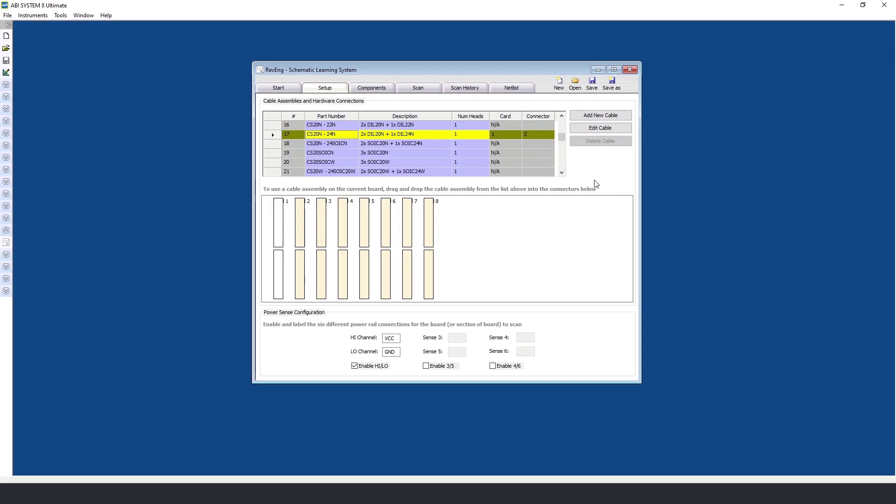
# Add a new cable with part number PLCC52, description "Cable for 52 pin PLCC" and one connector.
pyautogui.click(612, 119)
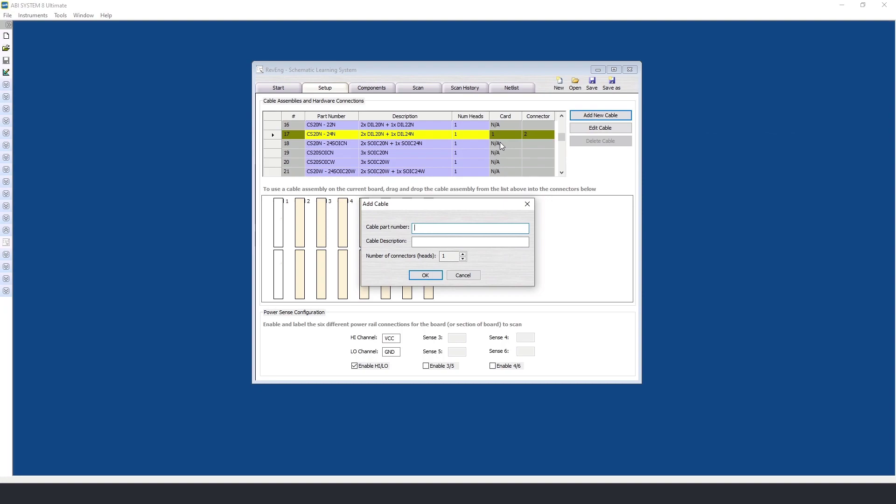
pyautogui.write('PLCC52')
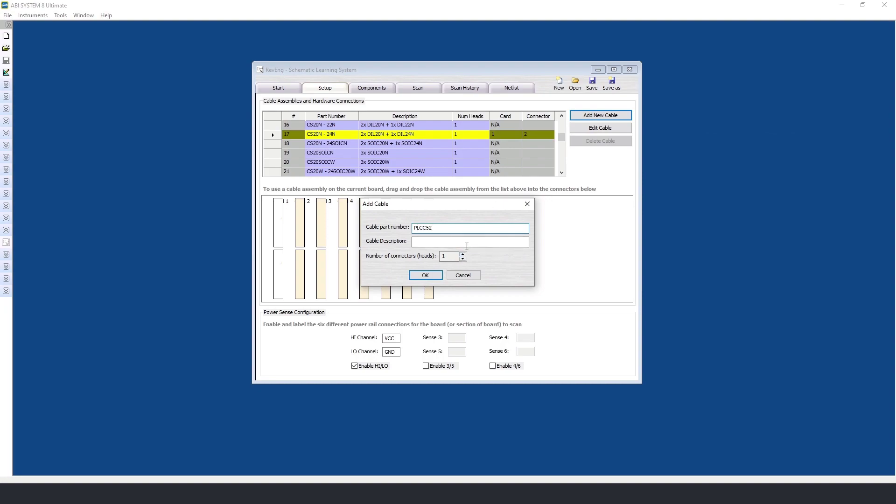
pyautogui.click(471, 239)
pyautogui.write('Cable for 52 pin PLCC')
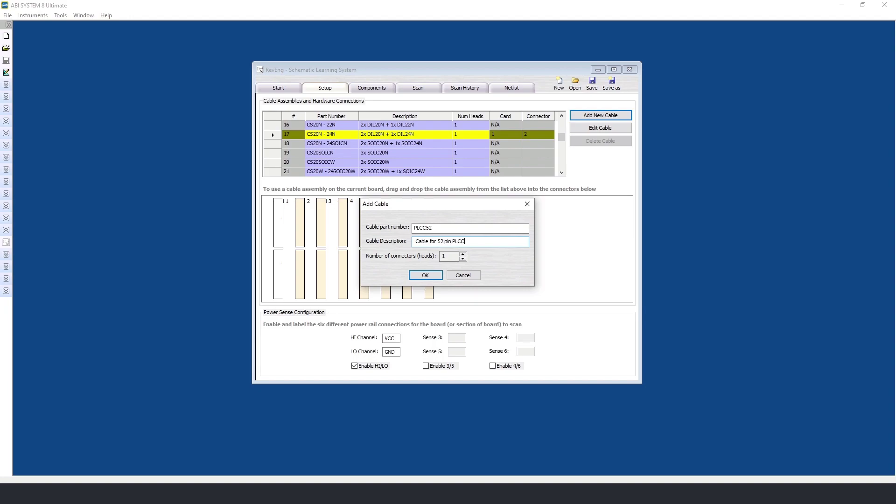
pyautogui.click(435, 276)
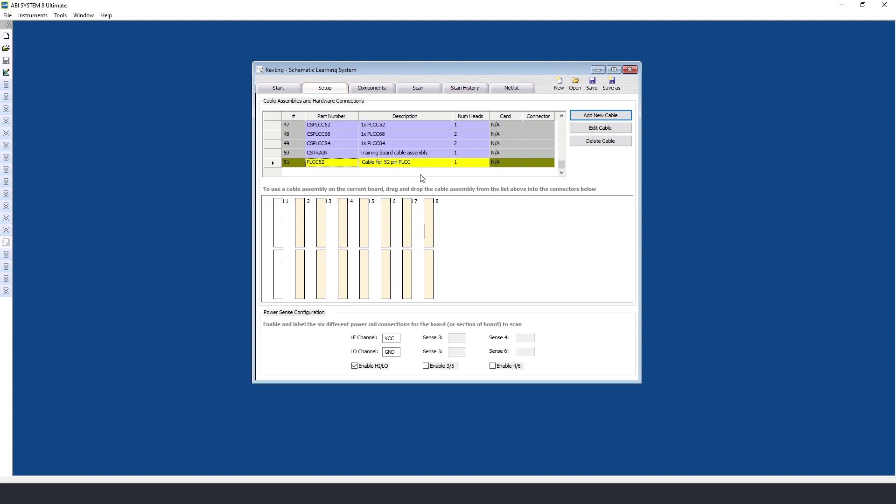
# Allocate a PLCC52 clip starting at pin 1 of the PLCC52 cable assembly and save its configuration.
pyautogui.click(578, 133)
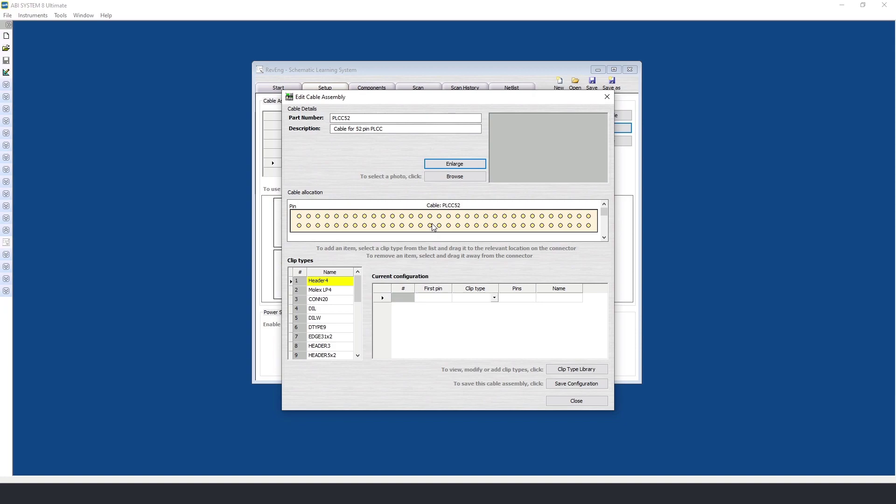
pyautogui.moveTo(355, 293); pyautogui.dragTo(299, 222)
pyautogui.click(331, 337)
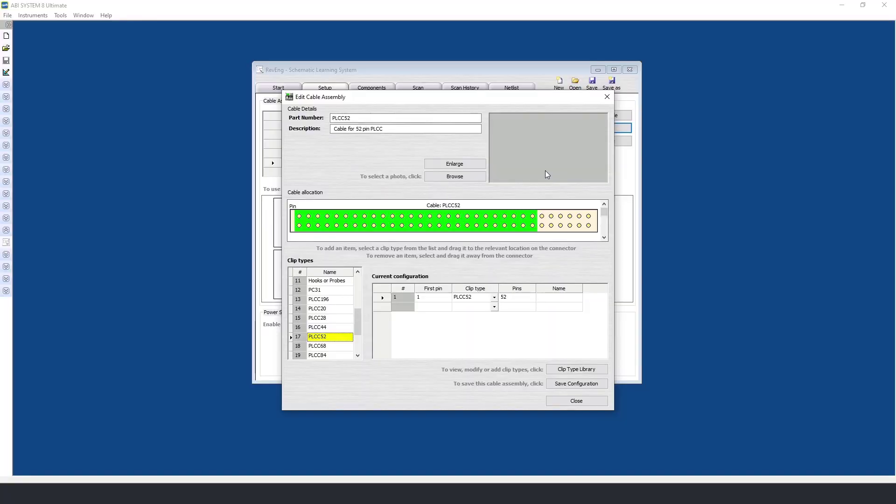
pyautogui.click(597, 385)
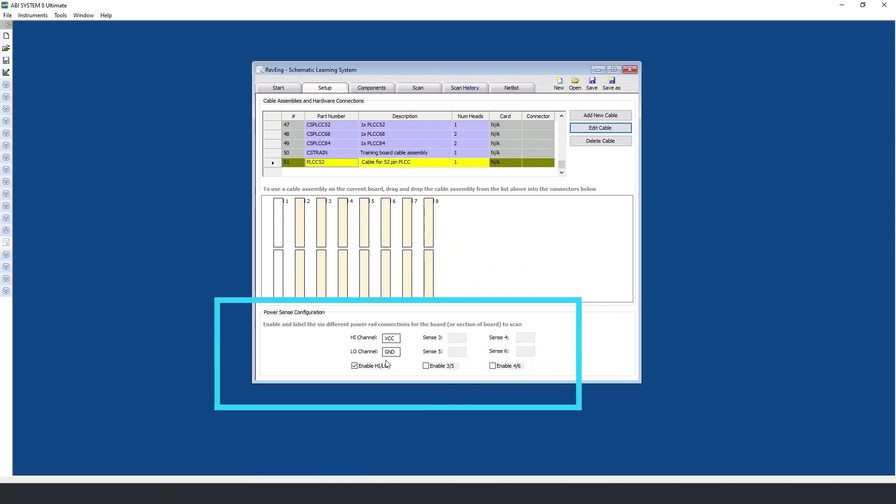
# Label the HI channel in the power sense configuration as 5V.
pyautogui.doubleClick(381, 338)
pyautogui.write('5V')
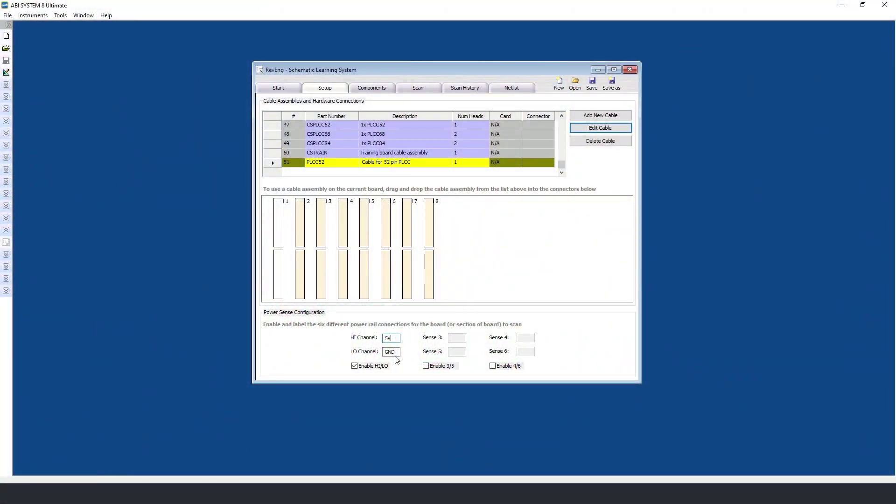
# Add component LCD1 with part number ROC_LCD to the board's component list.
pyautogui.click(381, 91)
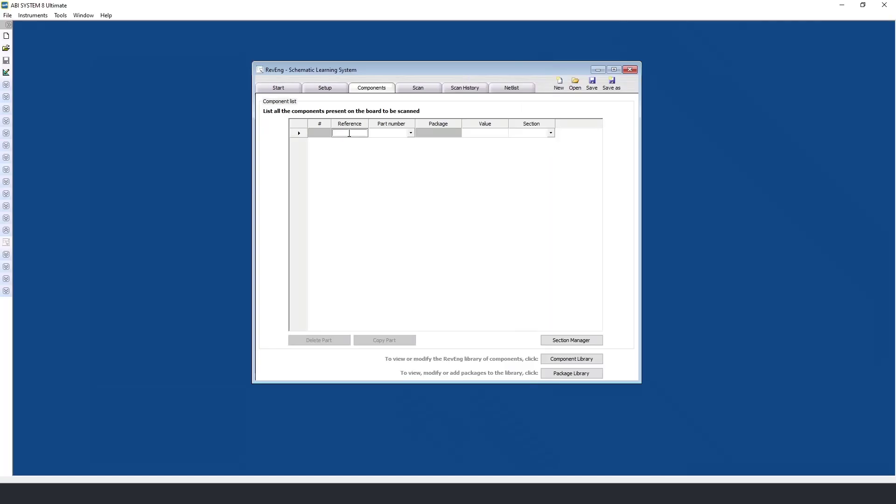
pyautogui.write('LC2')
pyautogui.press('BackSpace')
pyautogui.write('D1')
pyautogui.press('Tab')
pyautogui.write('ROC')
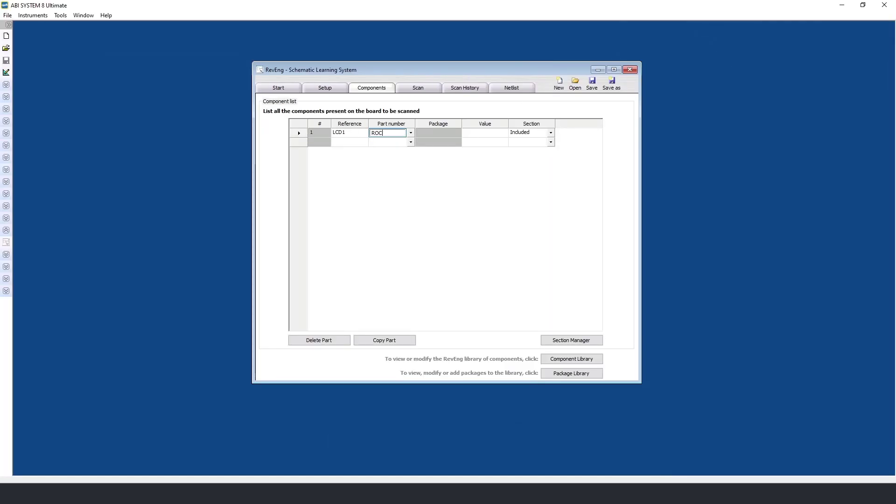
pyautogui.write('_LCD')
# Add component U14 with part number PIC16F690 and component J4 with part number ROC_HEADER5 to the list.
pyautogui.click(350, 141)
pyautogui.write('U14')
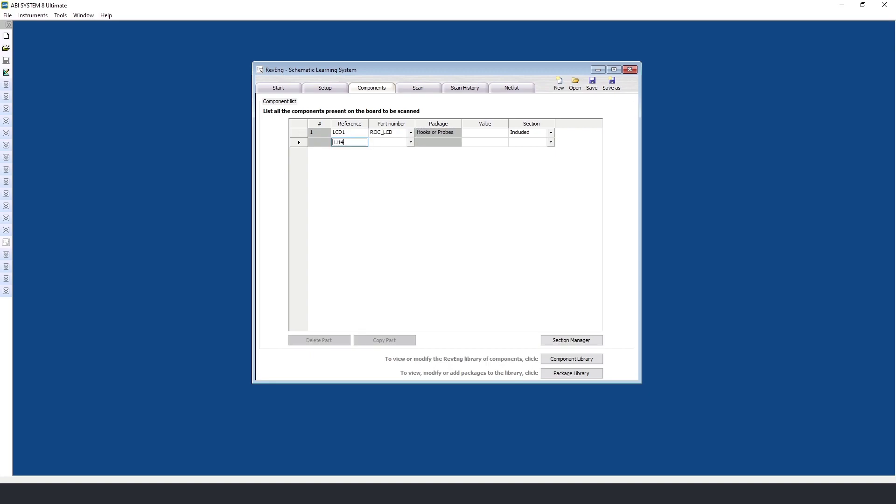
pyautogui.press('Tab')
pyautogui.write('PIC16F')
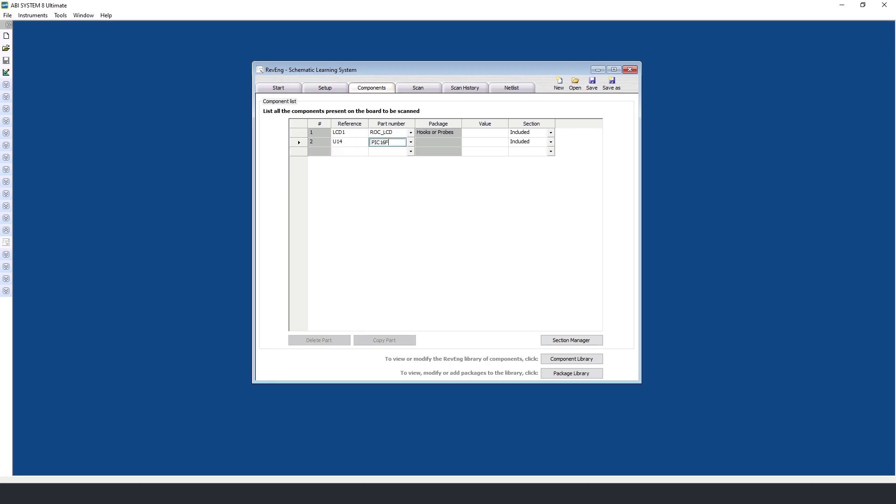
pyautogui.write('690')
pyautogui.click(350, 151)
pyautogui.write('J4')
pyautogui.press('Tab')
pyautogui.write('ROC')
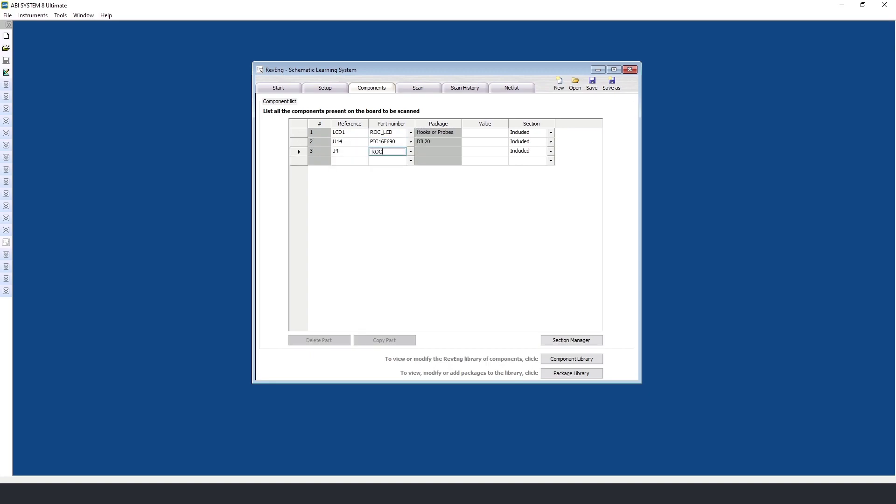
pyautogui.write('_HEADER5')
# Add capacitors C33 and C44 to the component list, both with part number CC1825.
pyautogui.click(356, 164)
pyautogui.write('C33')
pyautogui.press('Tab')
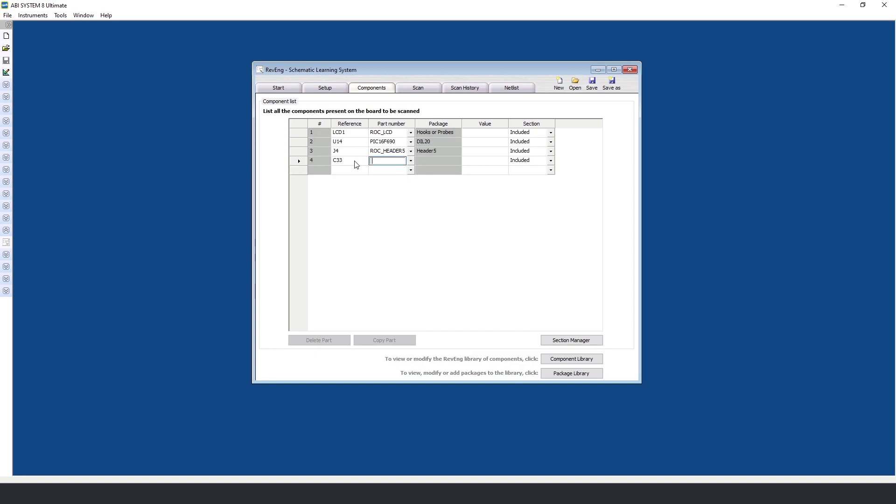
pyautogui.write('CC1825')
pyautogui.click(353, 170)
pyautogui.write('C44')
pyautogui.press('Tab')
pyautogui.write('C')
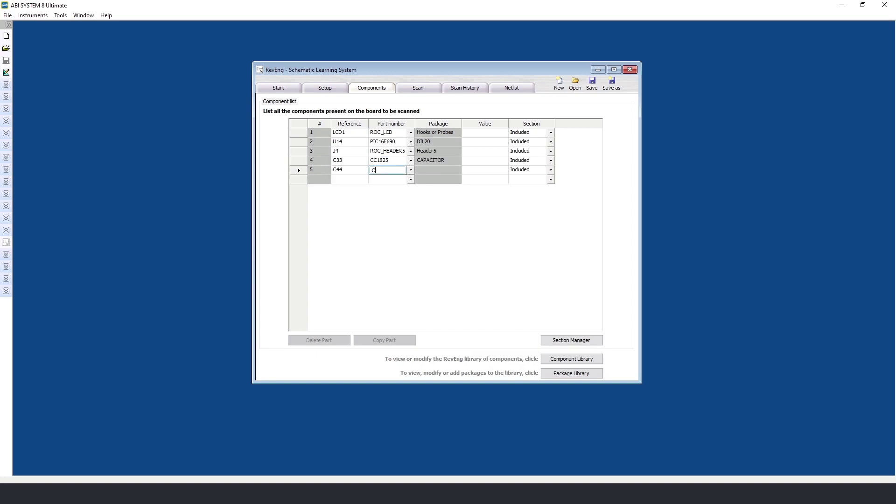
pyautogui.write('C1825')
# Add resistor R65 with part number RES1200 to the component list.
pyautogui.click(362, 180)
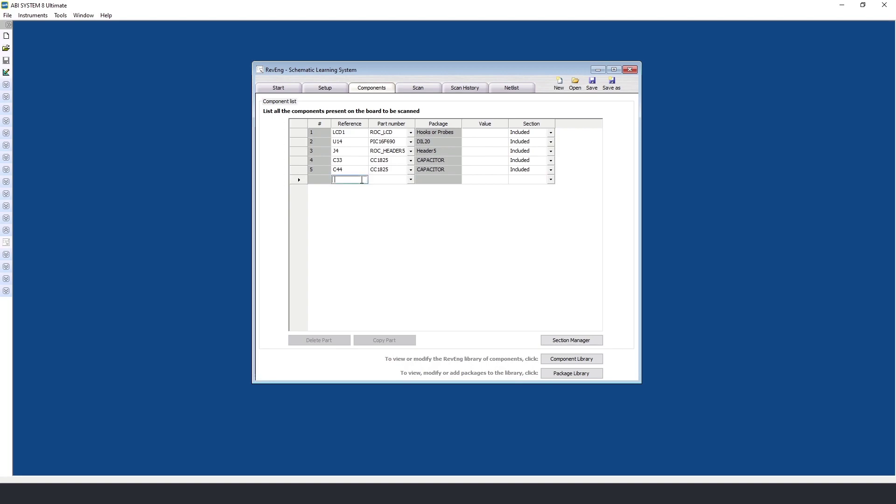
pyautogui.write('R65')
pyautogui.press('Tab')
pyautogui.write('RES12')
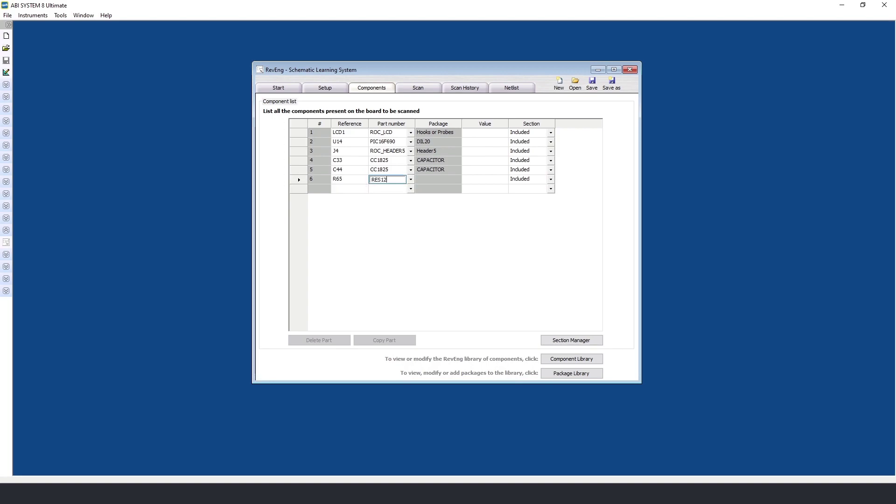
pyautogui.write('00')
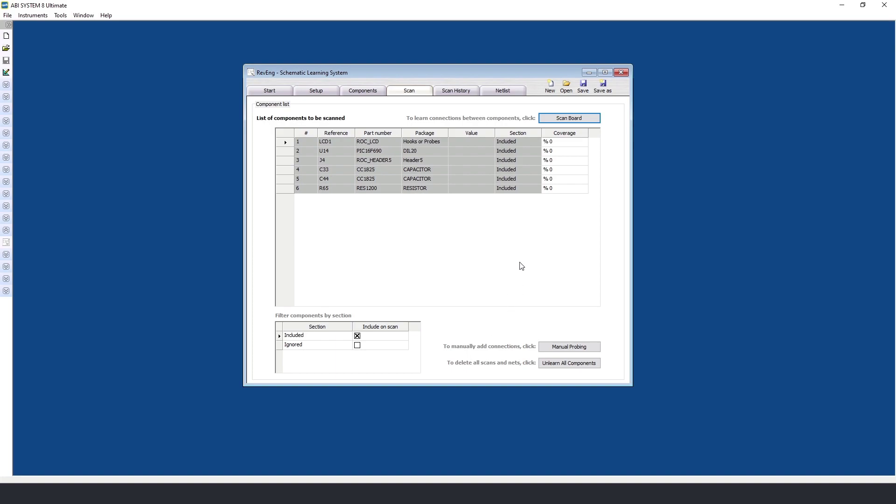
# Start scanning the board, acknowledging the power-down safety notice and confirming the 5V and GND supply connections.
pyautogui.click(555, 118)
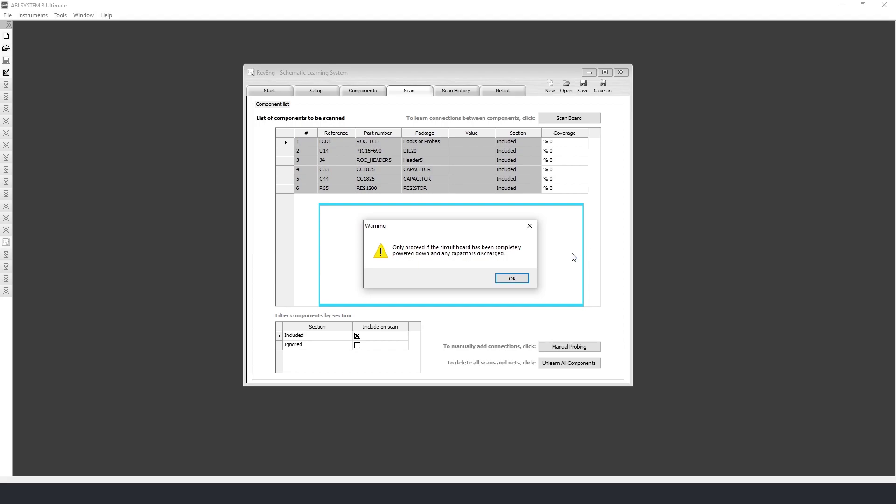
pyautogui.click(509, 279)
pyautogui.click(438, 282)
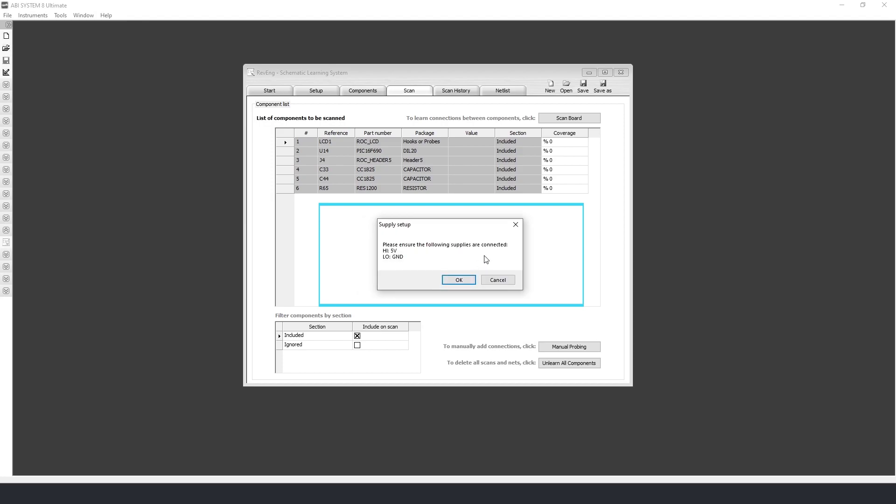
pyautogui.click(468, 280)
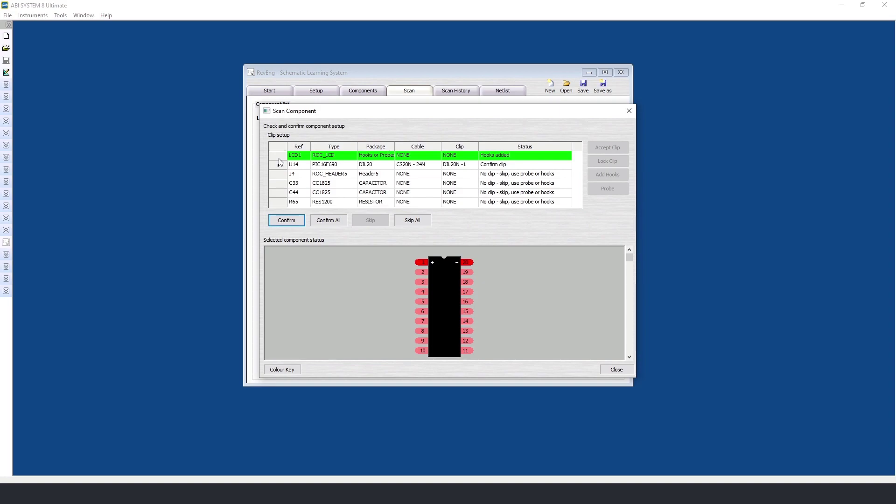
# Review the hook allocated to each pin of LCD1, down to pin 28, and accept the allocation.
pyautogui.click(279, 158)
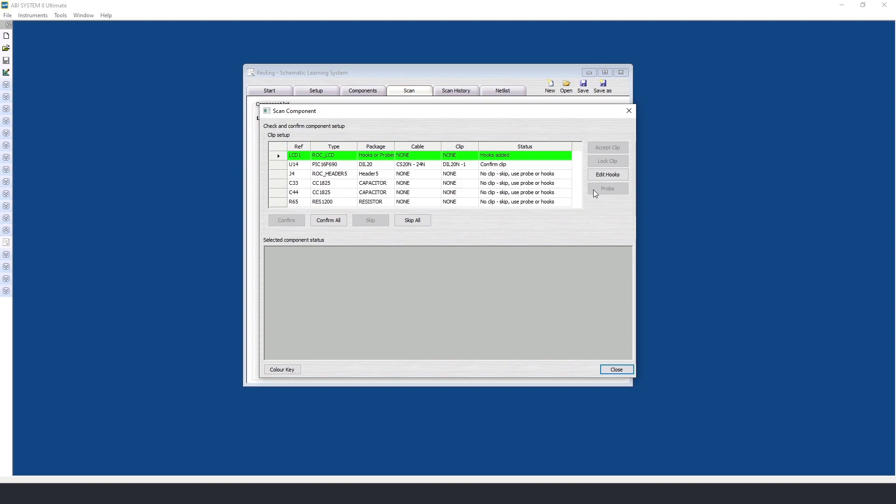
pyautogui.click(608, 175)
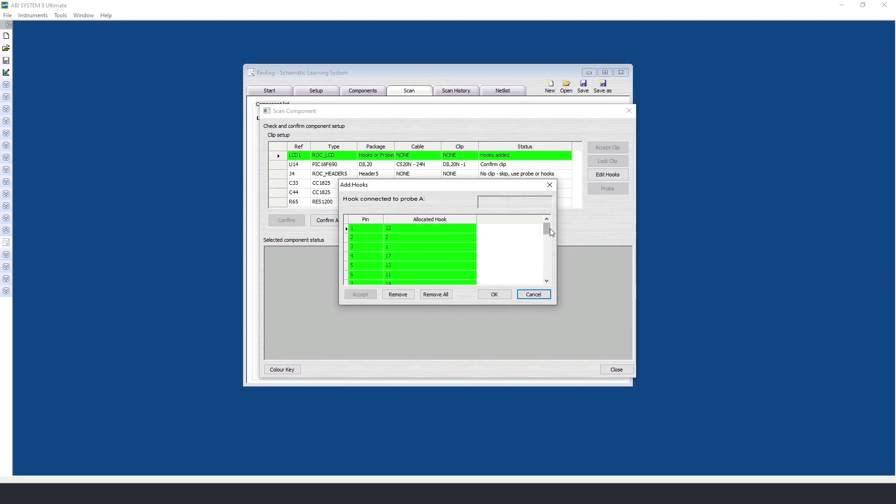
pyautogui.moveTo(548, 231); pyautogui.dragTo(549, 280)
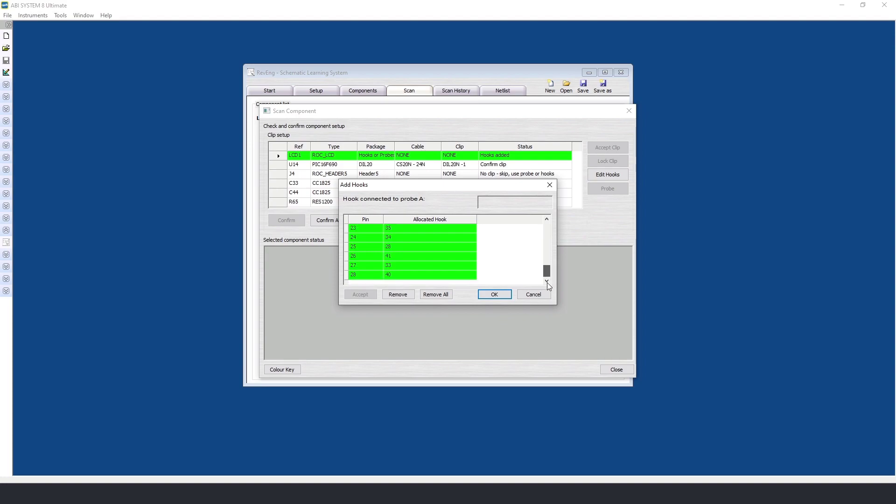
pyautogui.click(491, 296)
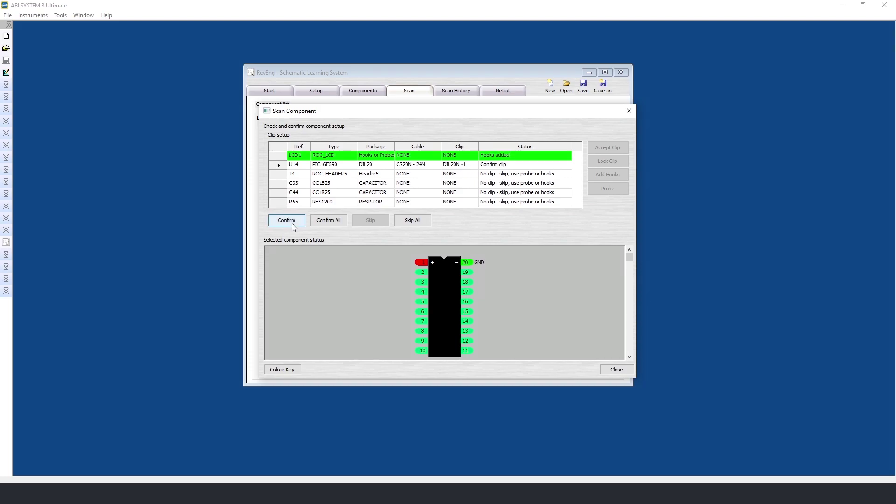
# Confirm the clip on U14 and allocate hooks to the pins of header J4, accepting hook 60 for pin 5.
pyautogui.press('Return')
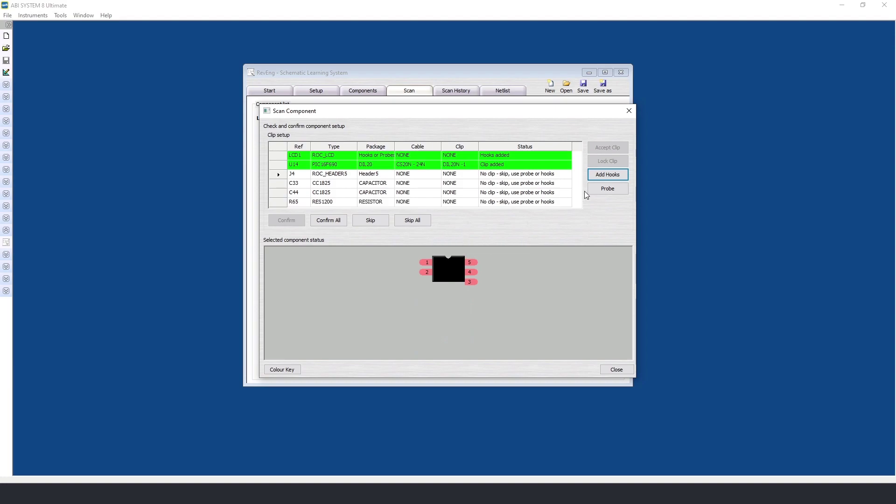
pyautogui.click(606, 175)
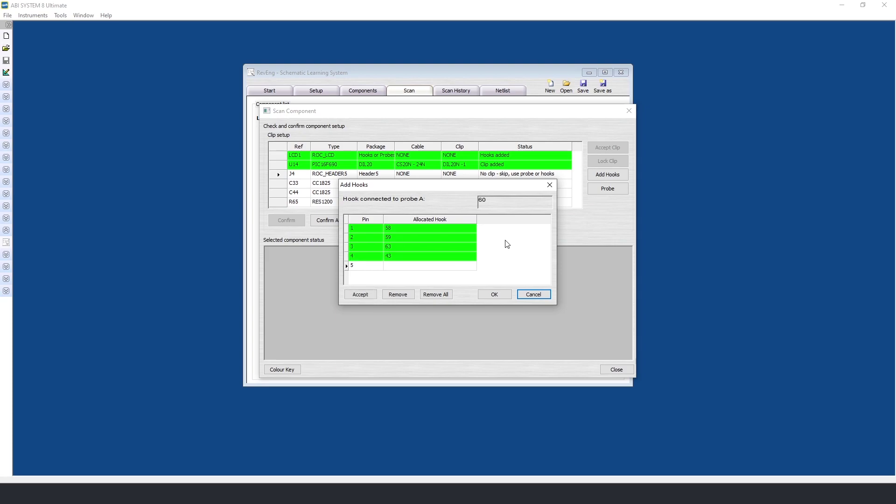
pyautogui.click(366, 297)
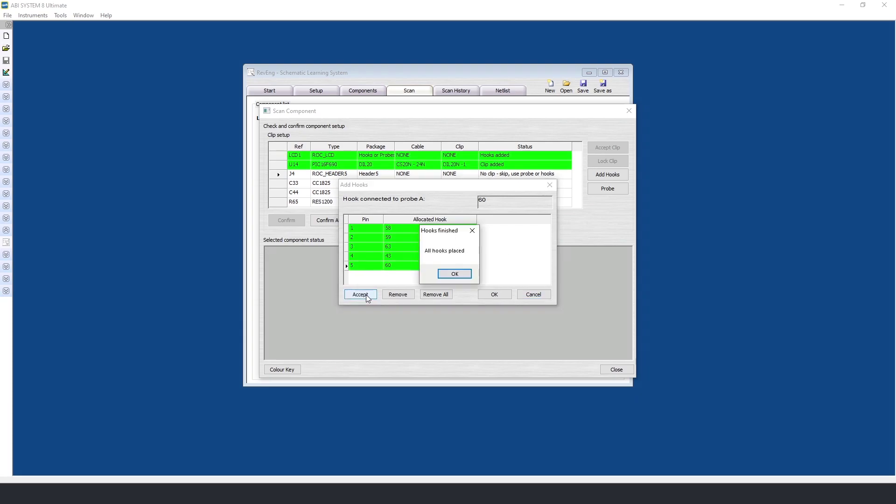
pyautogui.click(455, 275)
pyautogui.click(494, 295)
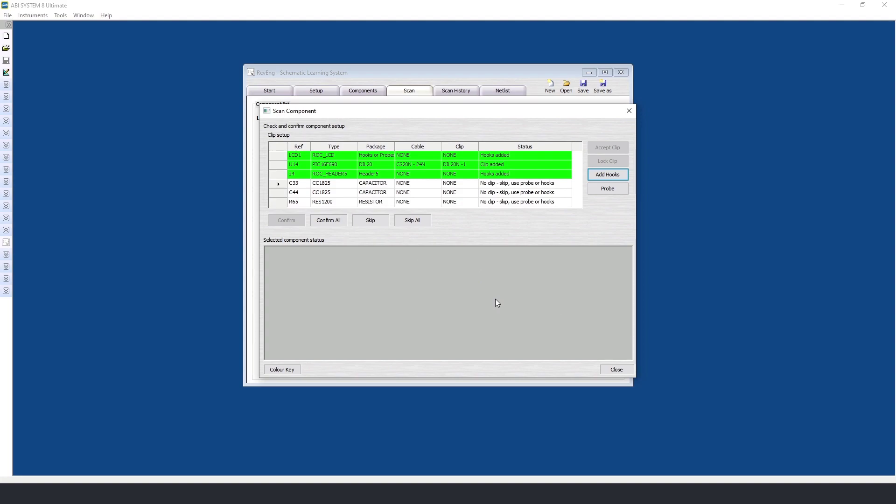
# Select capacitors C33 and C44 and resistor R65 for probing.
pyautogui.click(608, 192)
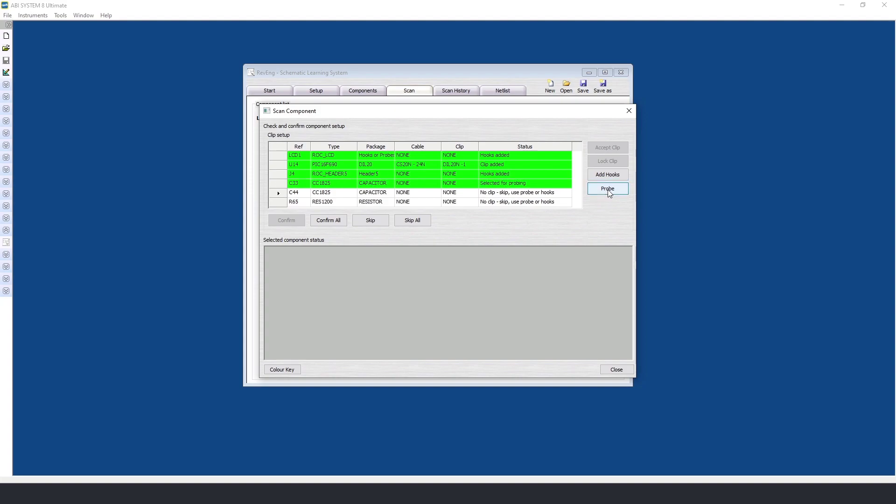
pyautogui.click(608, 189)
pyautogui.click(609, 192)
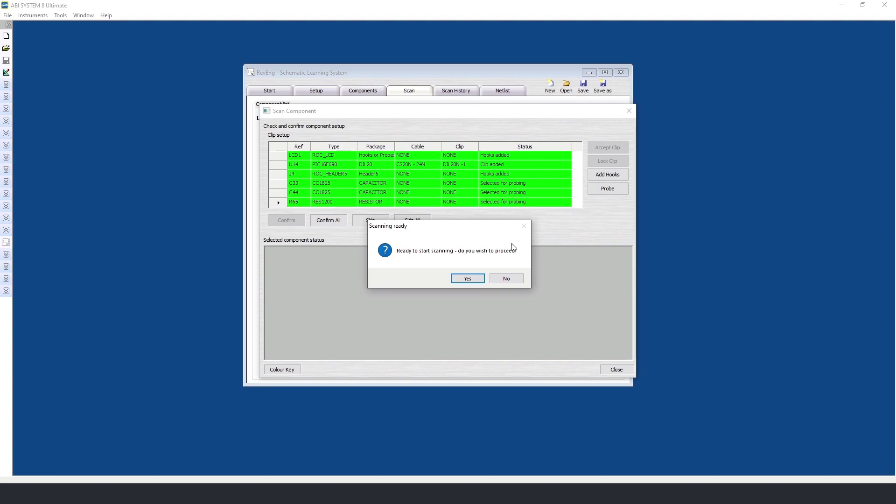
# Run the scan, complete the guided probing of C33, C44 and R65, and accept the scan results.
pyautogui.click(472, 278)
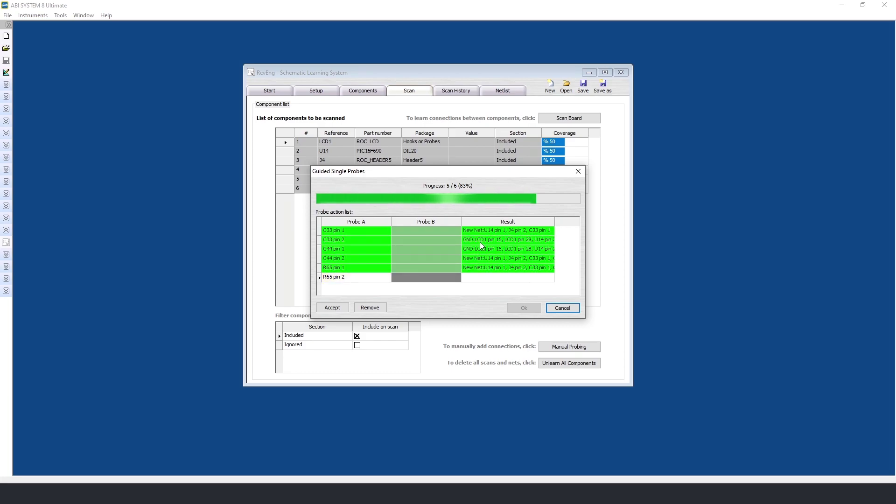
pyautogui.click(433, 275)
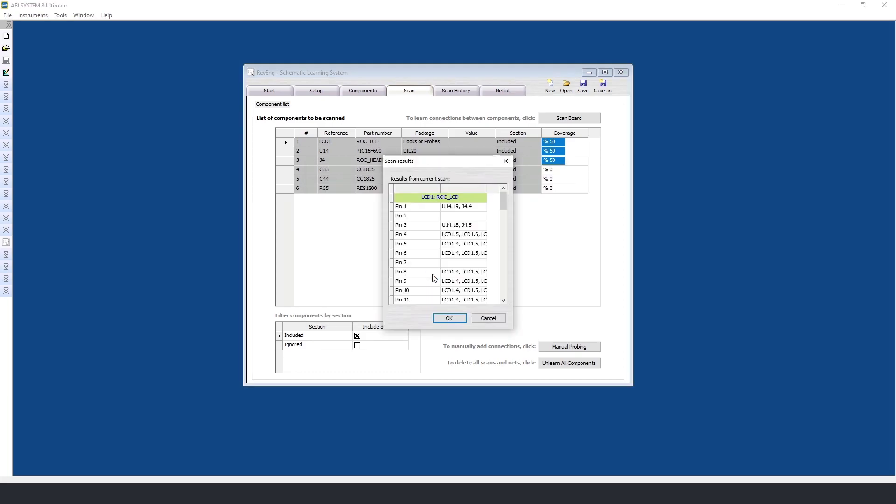
pyautogui.click(458, 320)
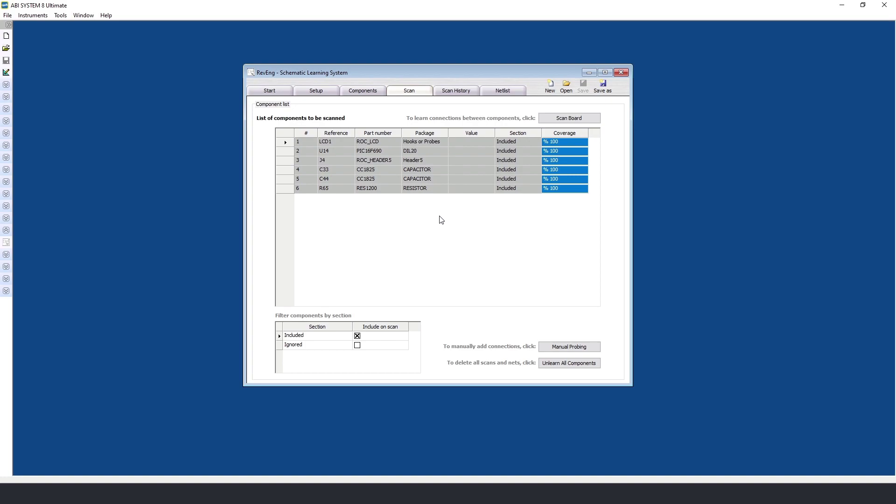
# Review the scan history and the component pins connected on nets GND, Net1, Net3, Net6 and Net7.
pyautogui.click(454, 92)
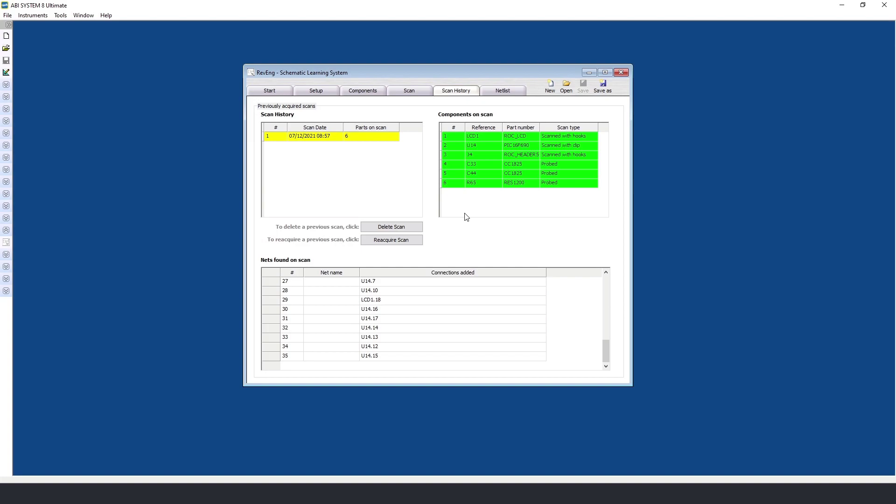
pyautogui.click(504, 93)
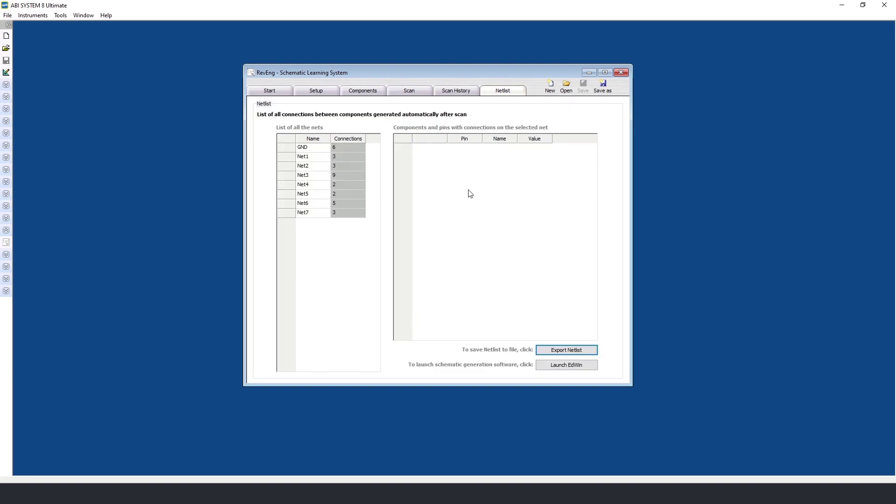
pyautogui.click(305, 158)
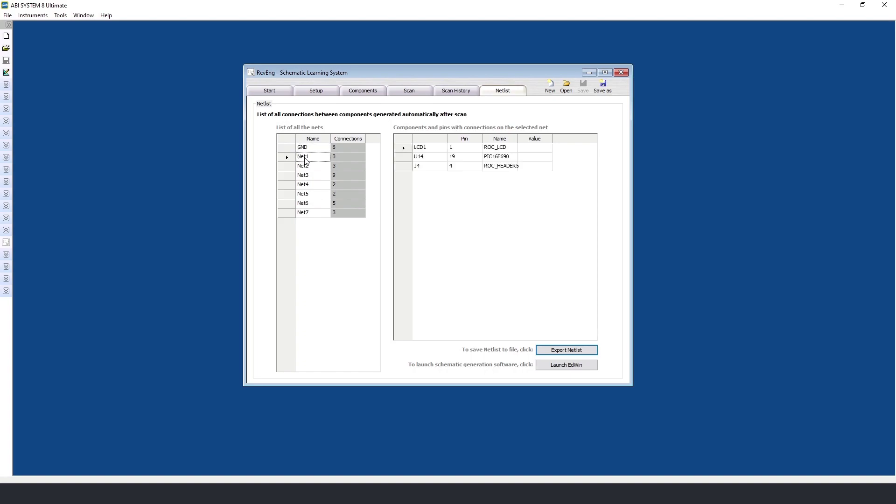
pyautogui.click(314, 148)
pyautogui.click(309, 175)
pyautogui.click(308, 204)
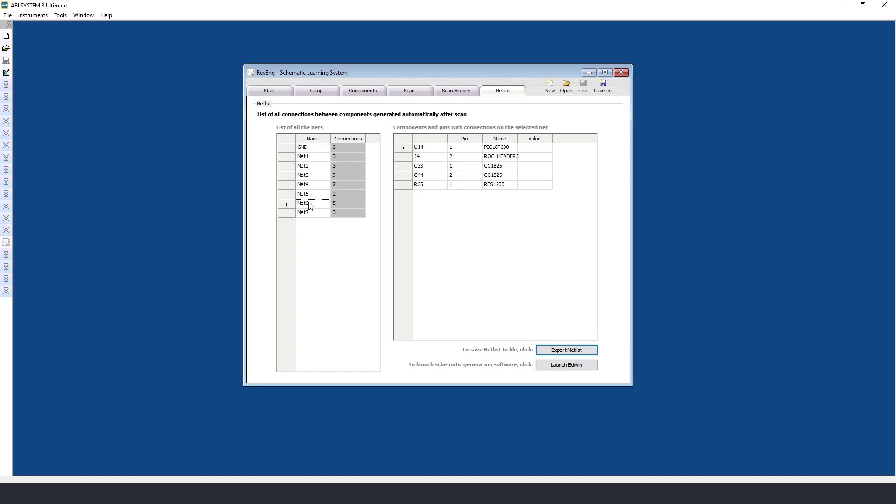
pyautogui.click(312, 215)
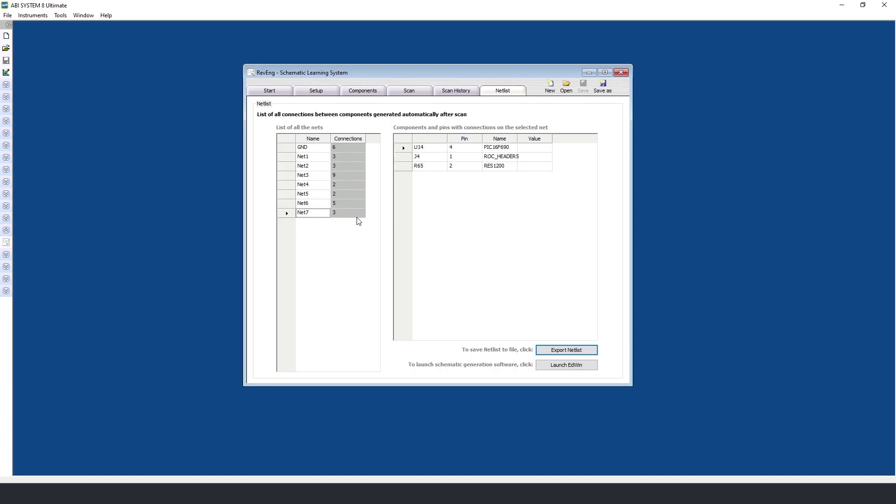
# Export the netlist as a wiring list file named ROC BOARD in the Netlist folder.
pyautogui.click(566, 351)
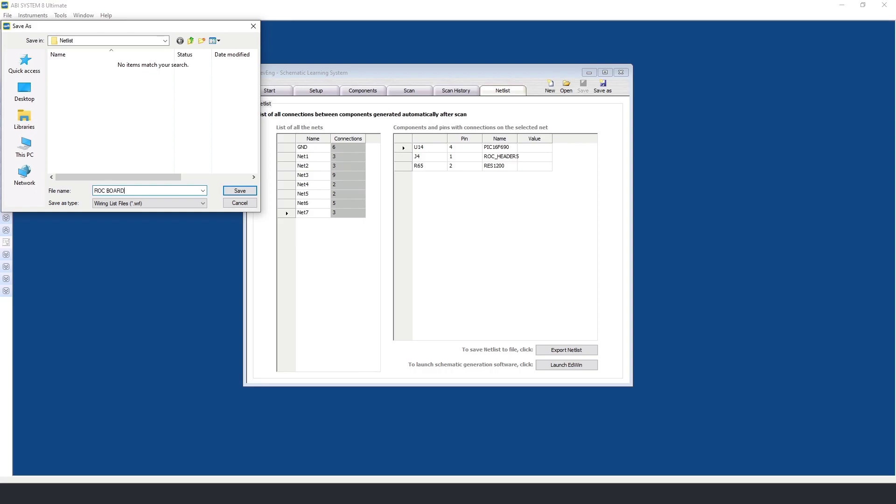
pyautogui.write('ROC BOARD')
pyautogui.press('Return')
pyautogui.click(454, 275)
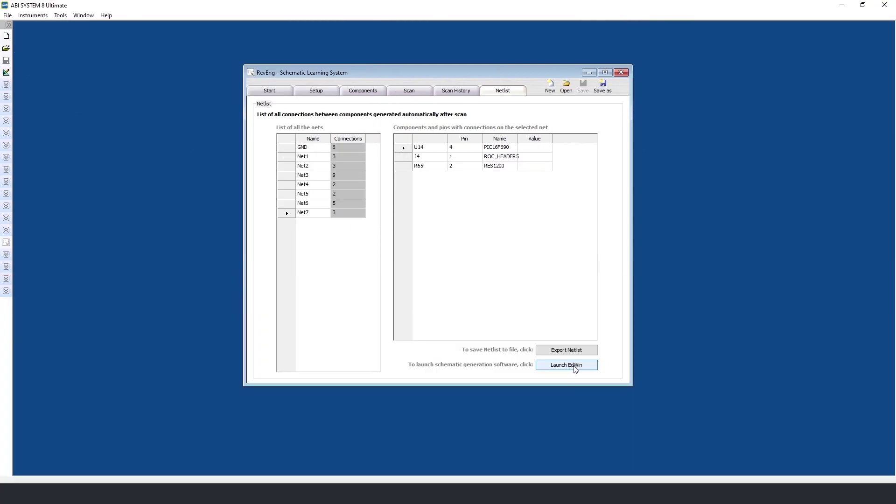
# Launch EDWinXP and set up a netlist import in the EDWinXP PCB Wirelist format.
pyautogui.click(574, 367)
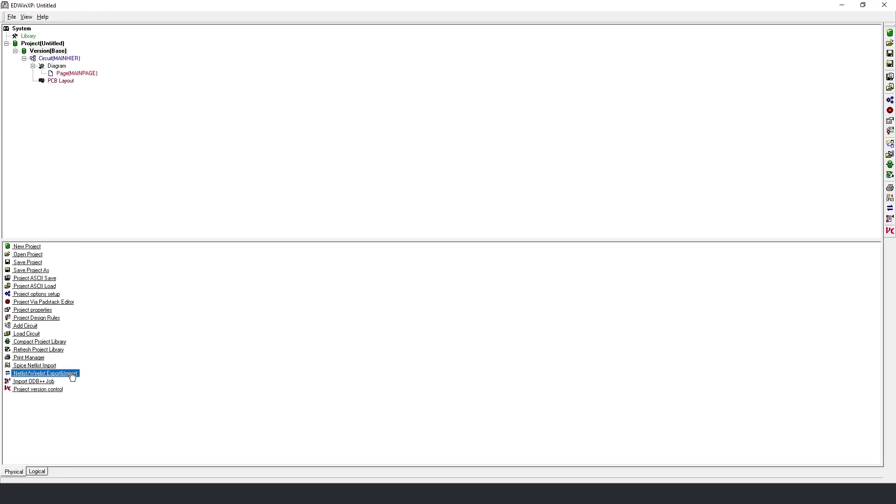
pyautogui.click(47, 373)
pyautogui.click(348, 194)
pyautogui.click(375, 218)
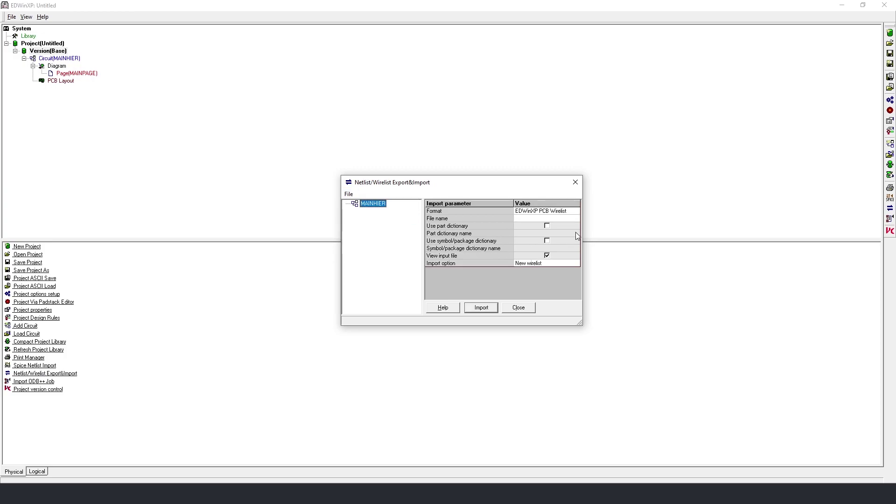
# Import the exported wirelist file from the desktop's Netlist folder as a new wirelist, and close the import log and dialog.
pyautogui.click(576, 218)
pyautogui.click(575, 218)
pyautogui.click(376, 255)
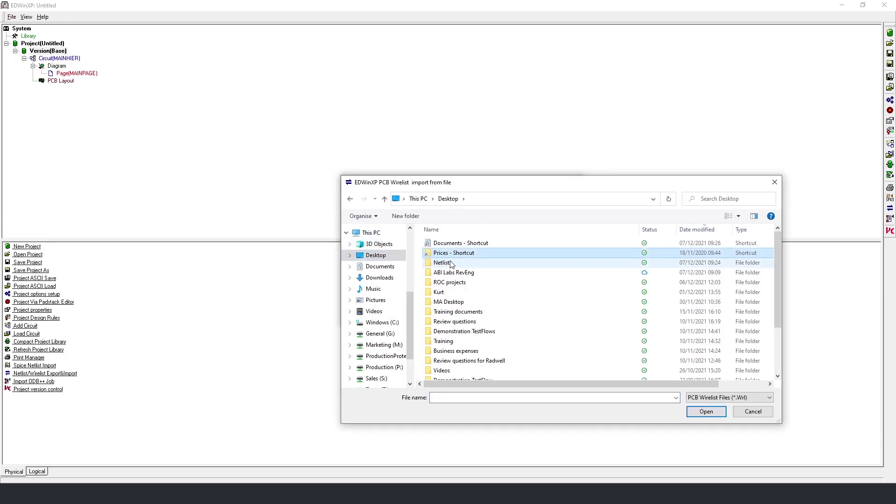
pyautogui.doubleClick(440, 254)
pyautogui.click(450, 243)
pyautogui.click(706, 411)
pyautogui.click(481, 307)
pyautogui.click(469, 280)
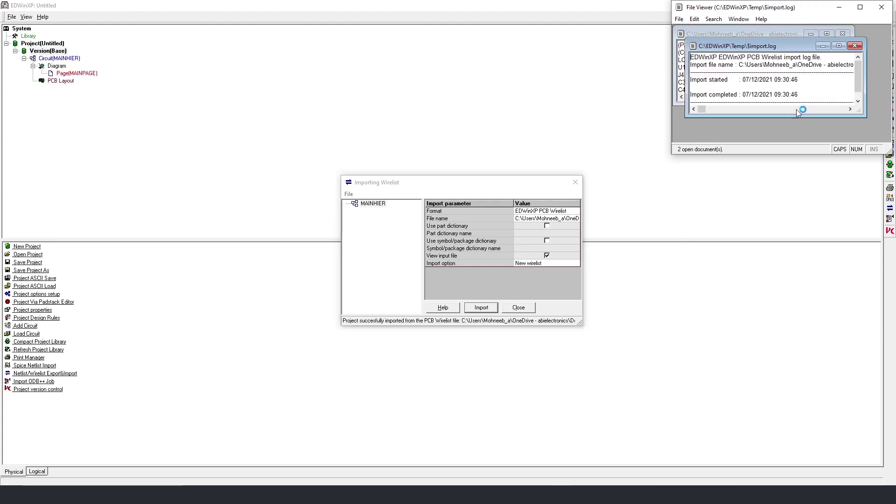
pyautogui.click(882, 7)
pyautogui.click(518, 307)
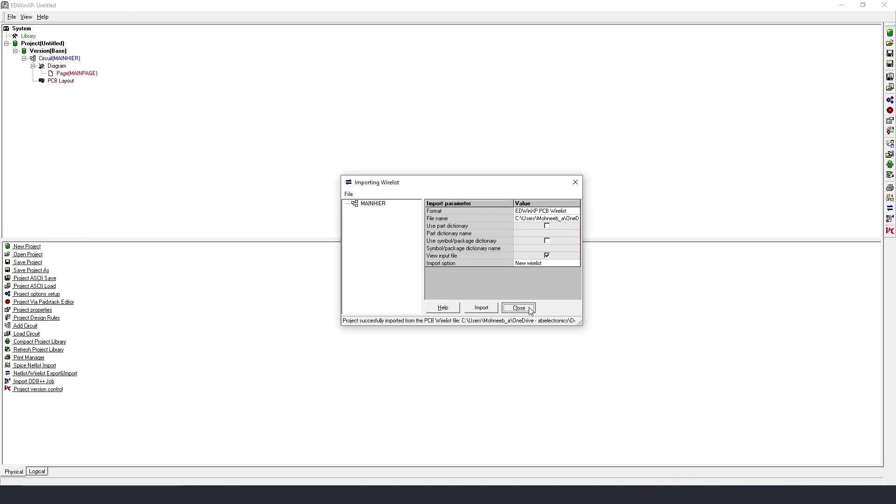
# Open the MAINPAGE schematic diagram and define a larger page outline, declining to create or modify a title block.
pyautogui.doubleClick(76, 74)
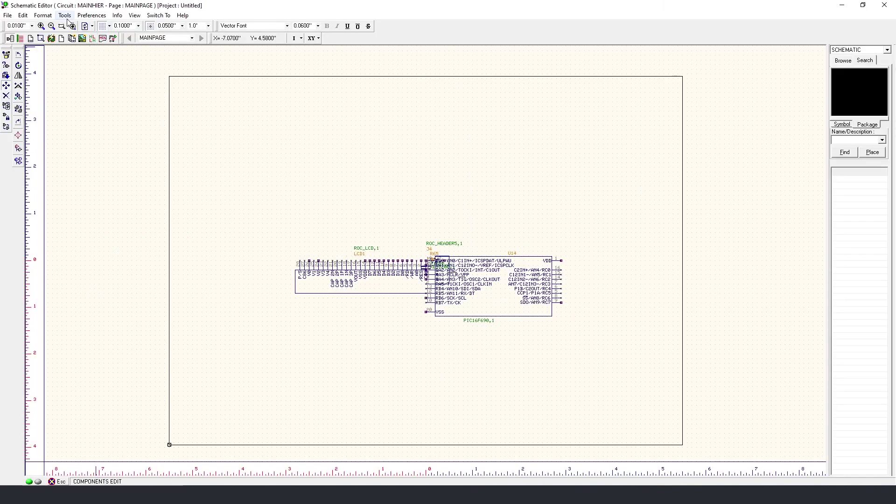
pyautogui.click(65, 15)
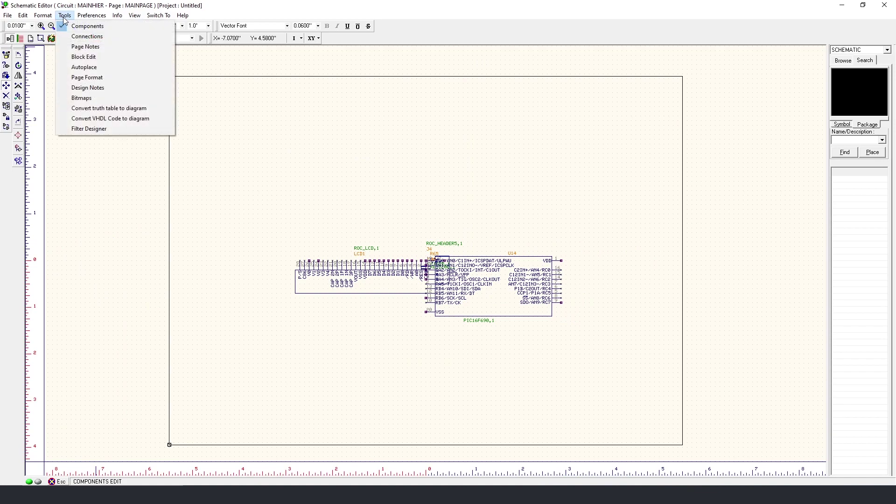
pyautogui.click(87, 77)
pyautogui.rightClick(276, 107)
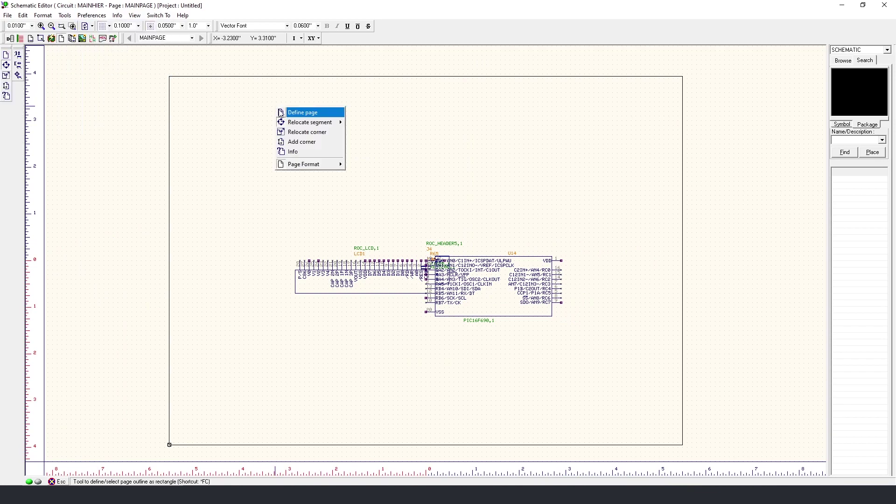
pyautogui.click(281, 113)
pyautogui.click(493, 262)
pyautogui.click(494, 269)
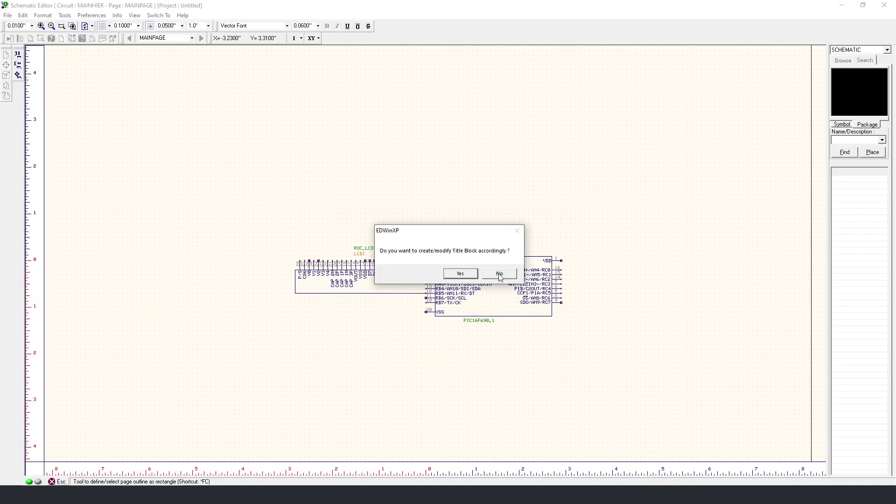
pyautogui.click(511, 275)
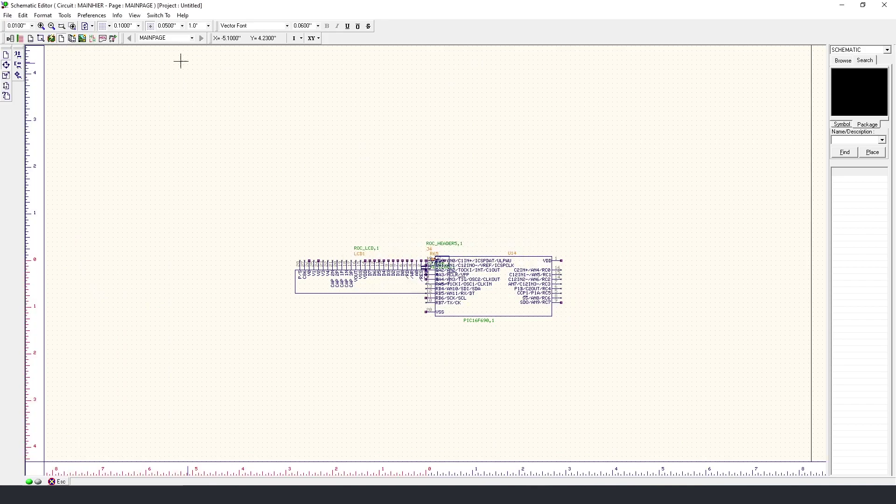
# Set the component X clearance to 0.365" in the Autoplace placement rules and accept it.
pyautogui.click(72, 18)
pyautogui.click(106, 68)
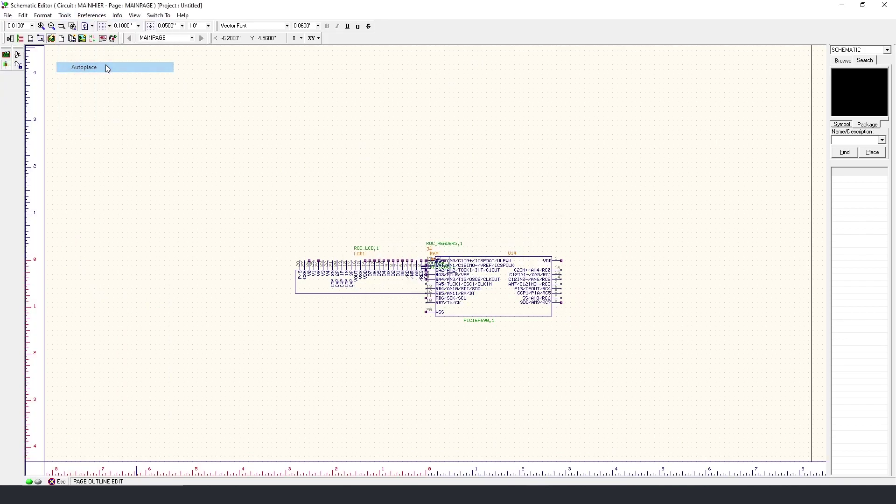
pyautogui.click(137, 120)
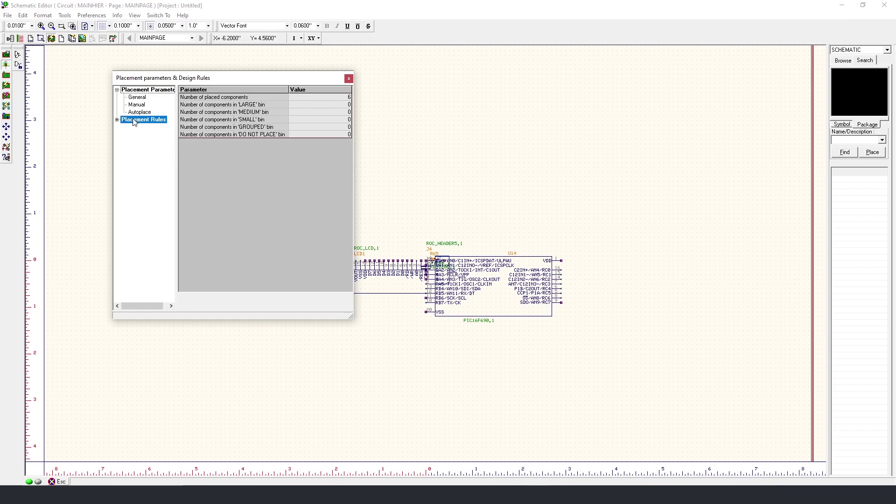
pyautogui.click(283, 217)
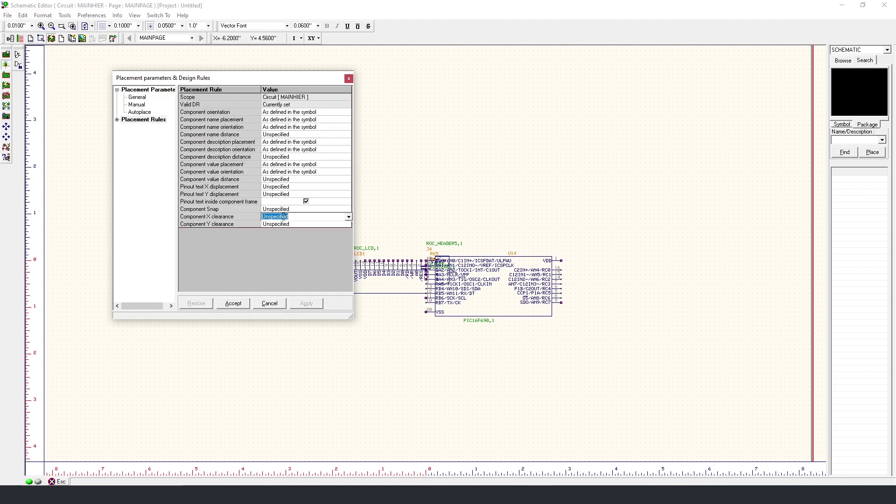
pyautogui.write('0.365')
pyautogui.press('Return')
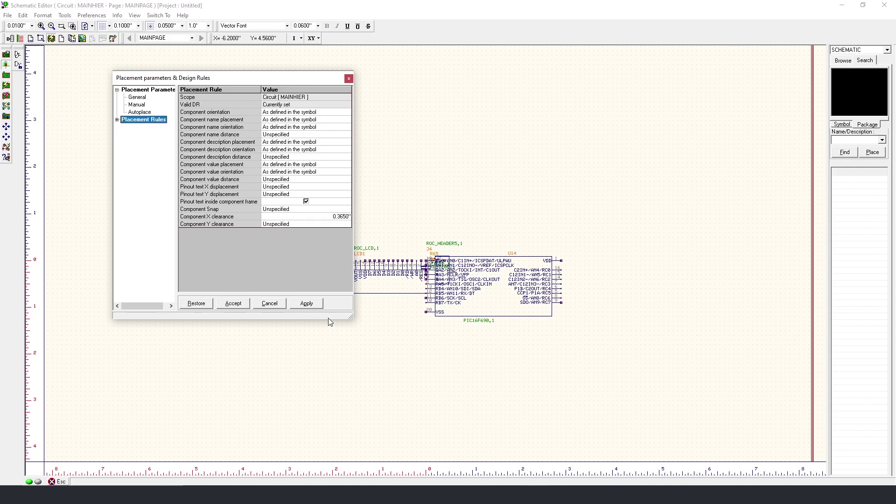
pyautogui.click(234, 305)
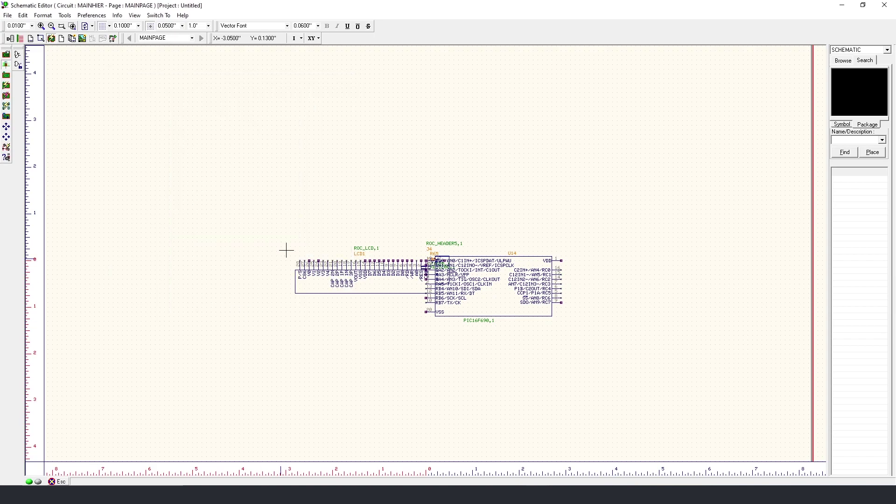
# Place all components in bins outside the page.
pyautogui.rightClick(320, 174)
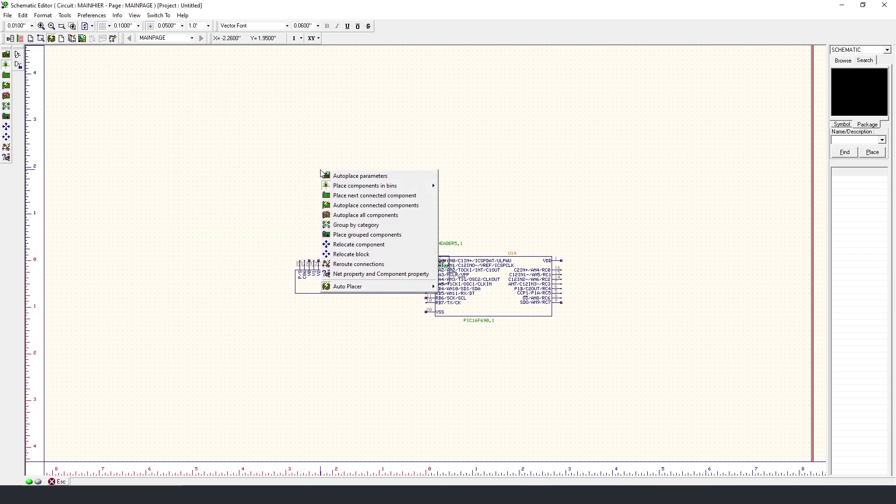
pyautogui.moveTo(406, 187)
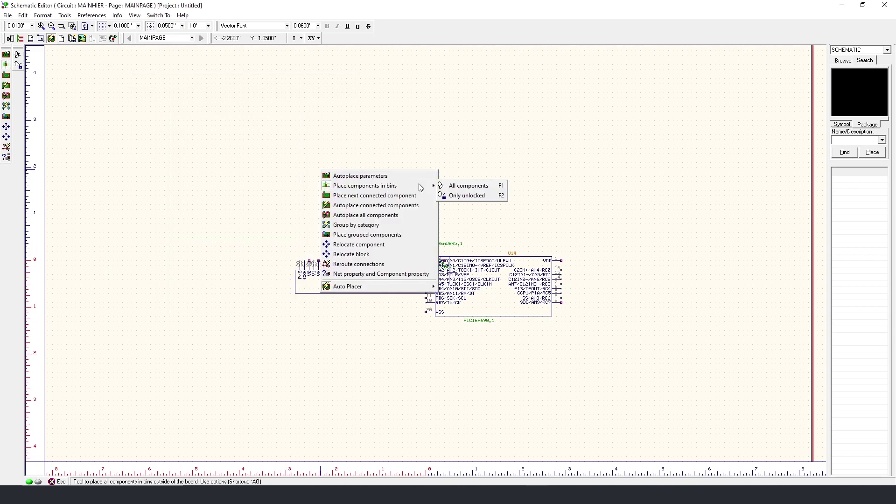
pyautogui.click(451, 189)
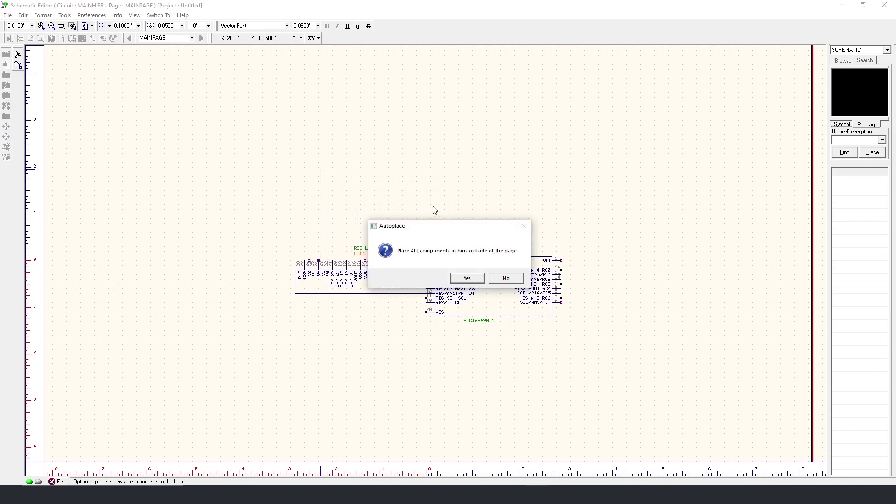
pyautogui.click(466, 278)
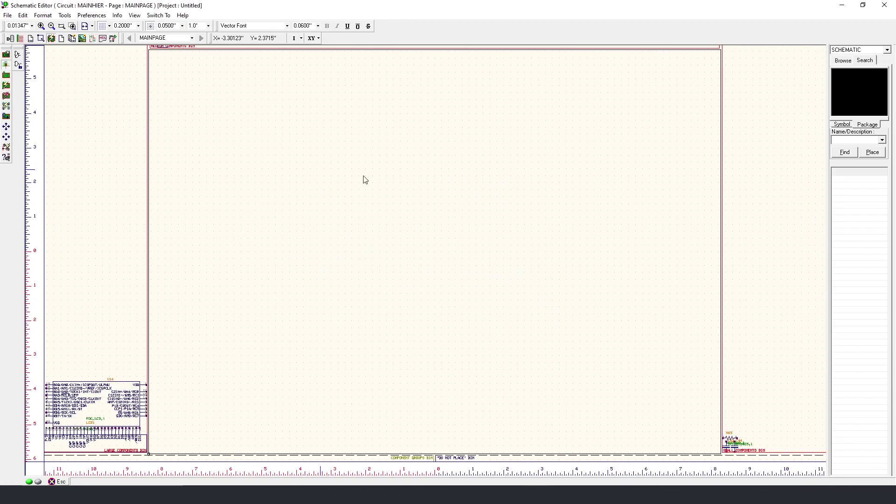
# Relocate the large PIC microcontroller component from the large components bin to the middle of the page outline.
pyautogui.click(66, 19)
pyautogui.click(86, 25)
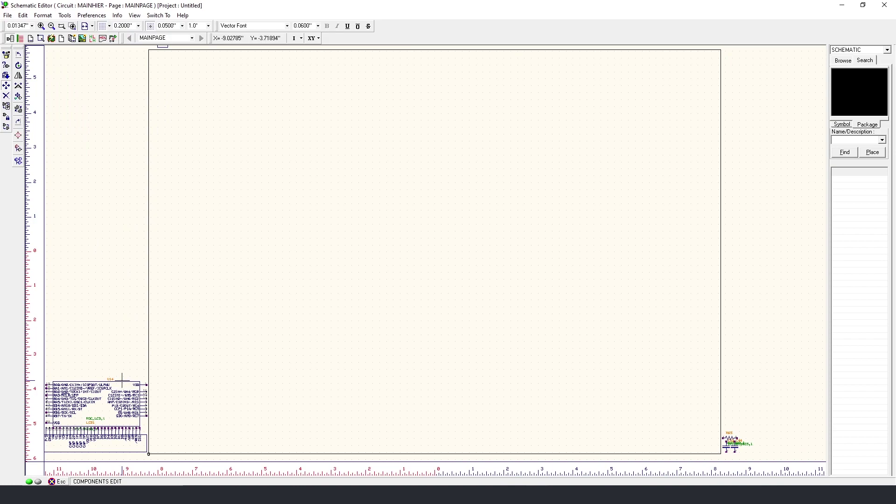
pyautogui.moveTo(122, 380); pyautogui.dragTo(423, 246)
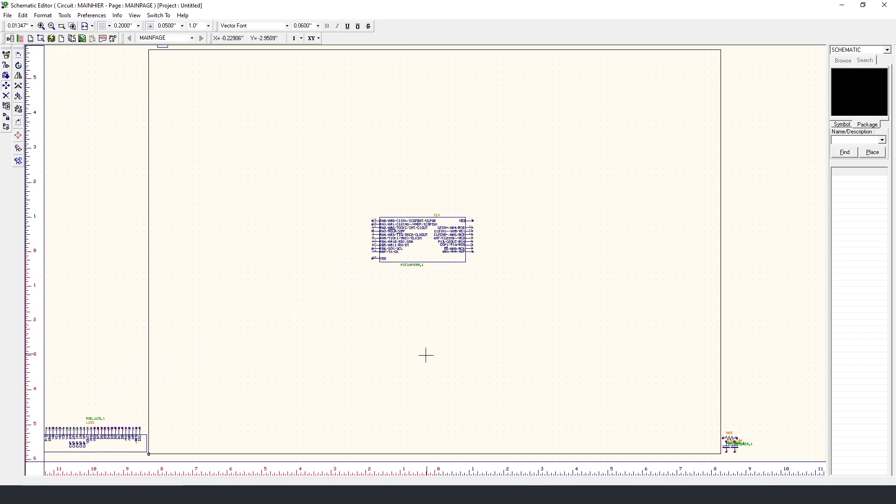
# Autoplace all remaining binned components on the page, finding hubs by shortest distance and leaving the placement parameters as they are.
pyautogui.click(64, 15)
pyautogui.click(98, 68)
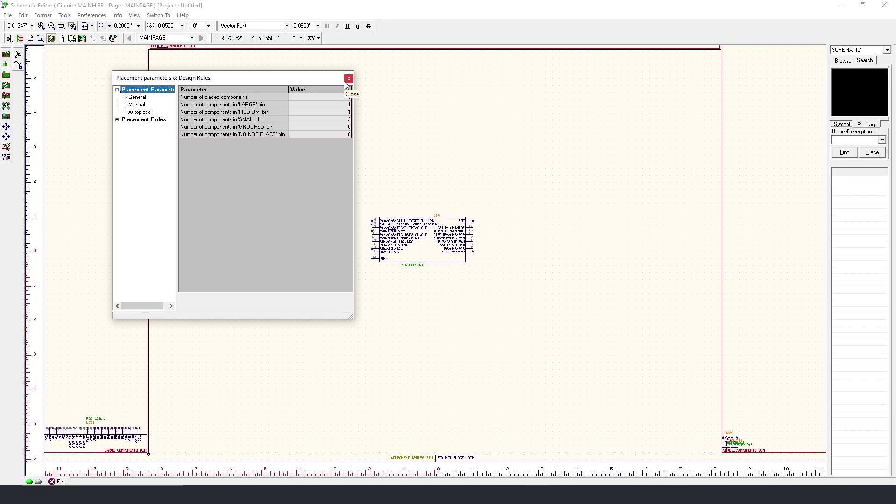
pyautogui.click(349, 79)
pyautogui.rightClick(344, 107)
pyautogui.moveTo(442, 153)
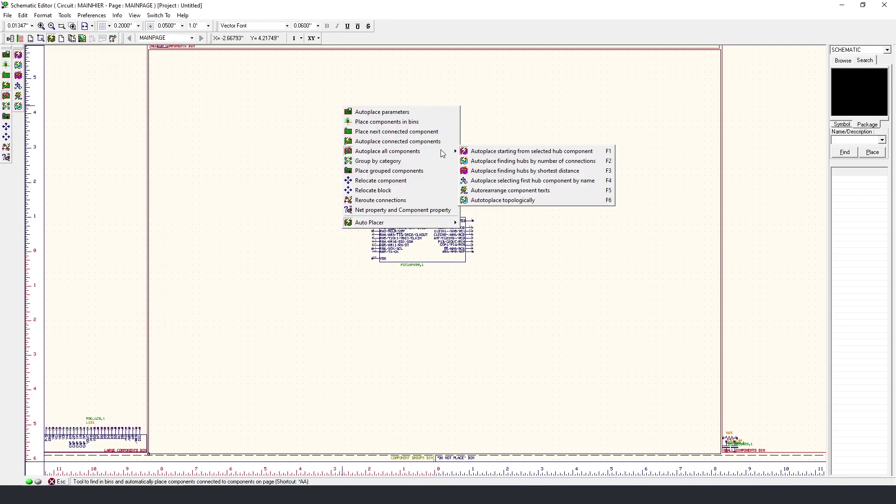
pyautogui.click(522, 171)
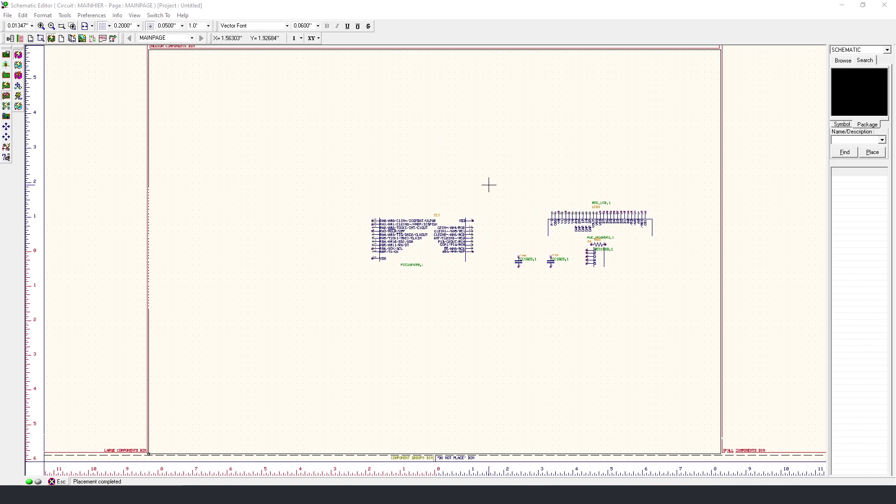
pyautogui.press('F3')
# Autoconnect the wires for all nets on the page using the existing autoconnect rules.
pyautogui.rightClick(352, 140)
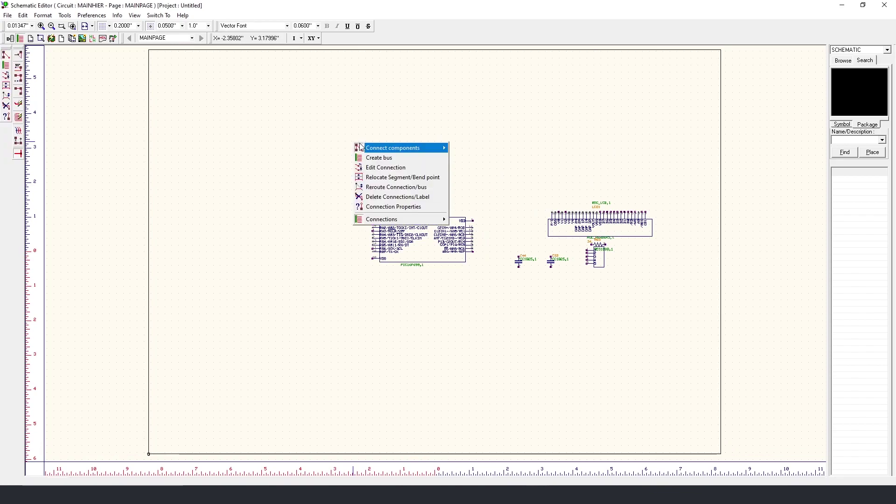
pyautogui.moveTo(429, 148)
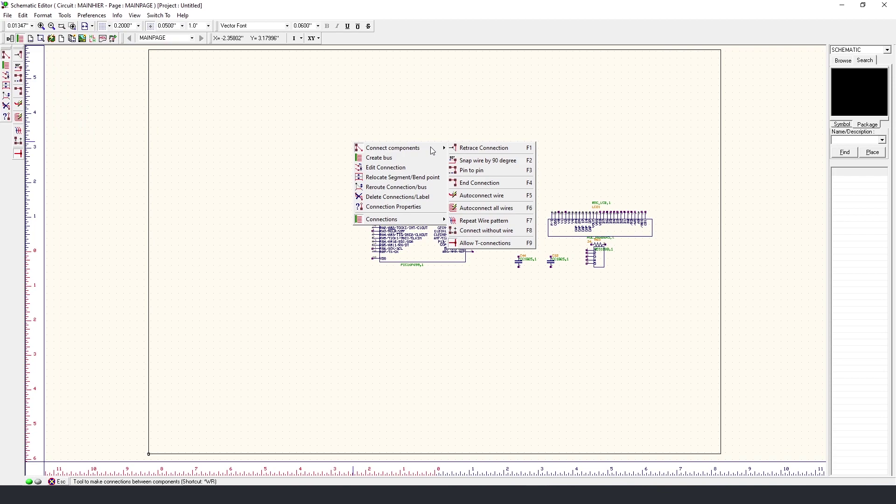
pyautogui.click(505, 210)
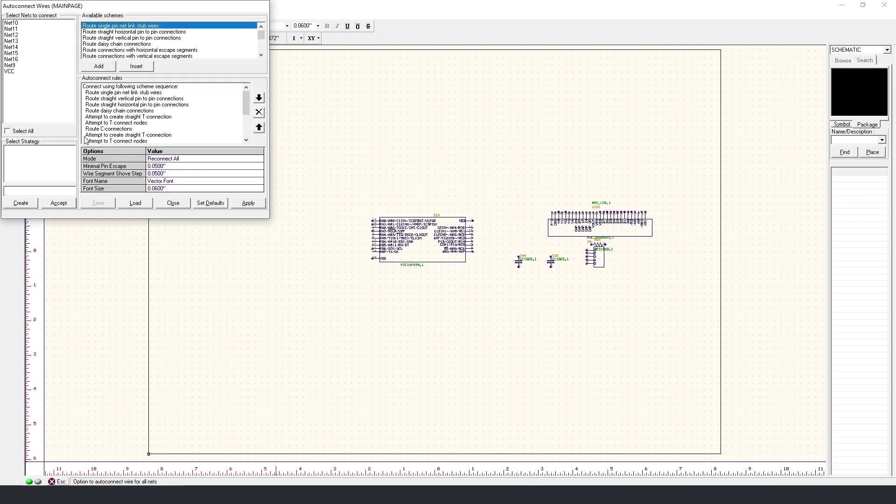
pyautogui.click(8, 132)
pyautogui.click(239, 206)
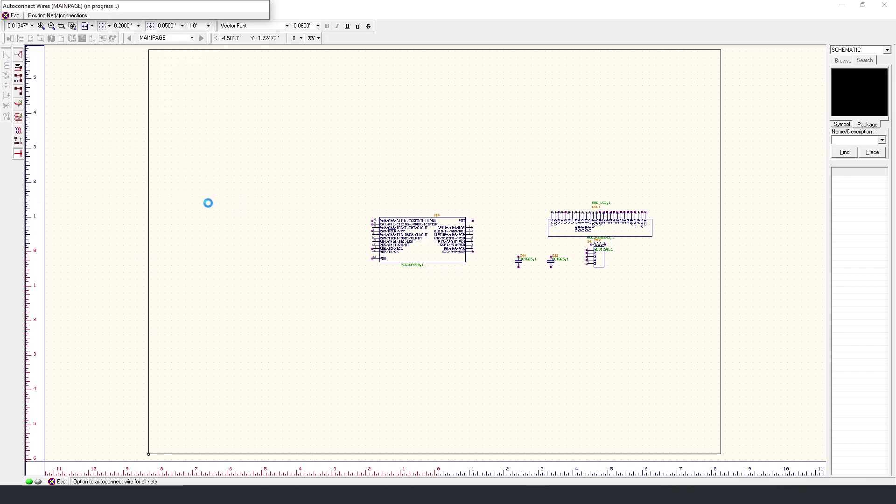
pyautogui.click(161, 202)
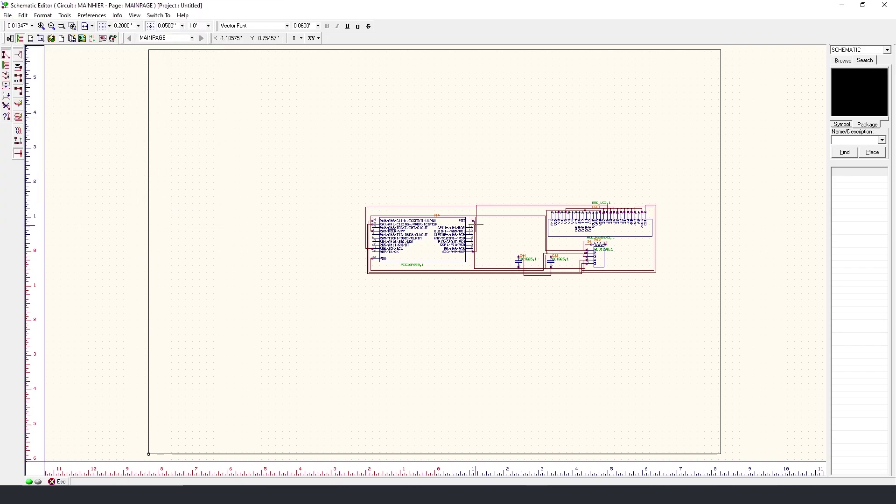